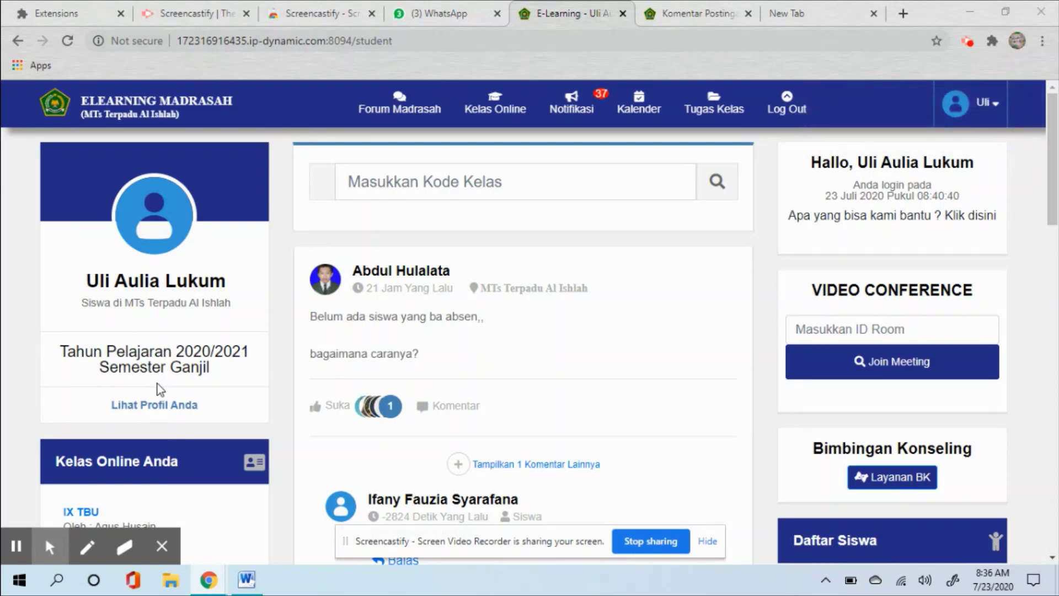
Circle the PIBER FISIKA IX THALHAH BIN UBAIDILLAH class in the student's online class list with the red pen
scroll(158, 389, "down", 1)
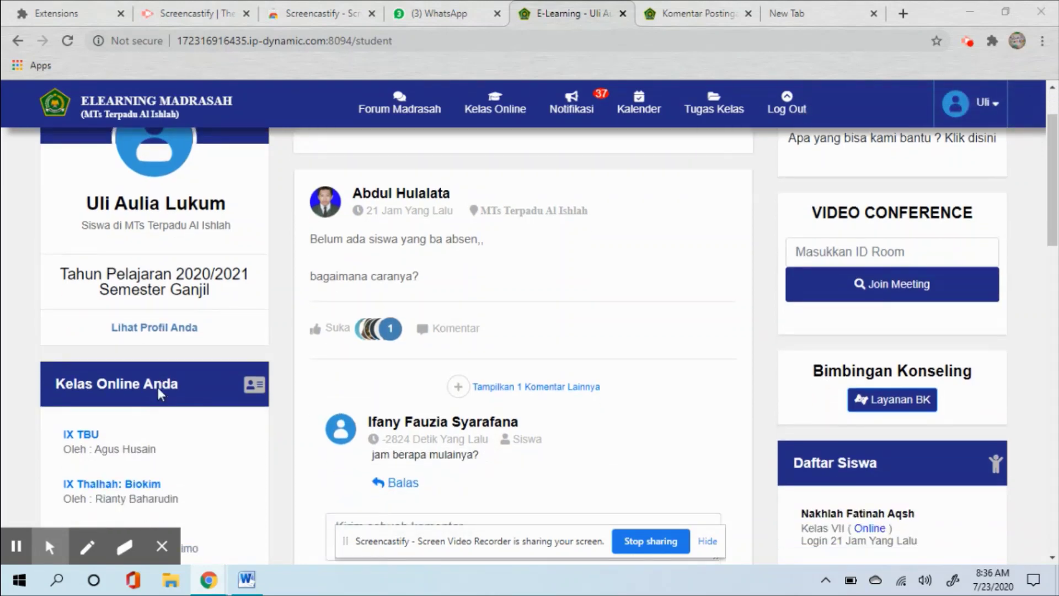
scroll(158, 388, "down", 3)
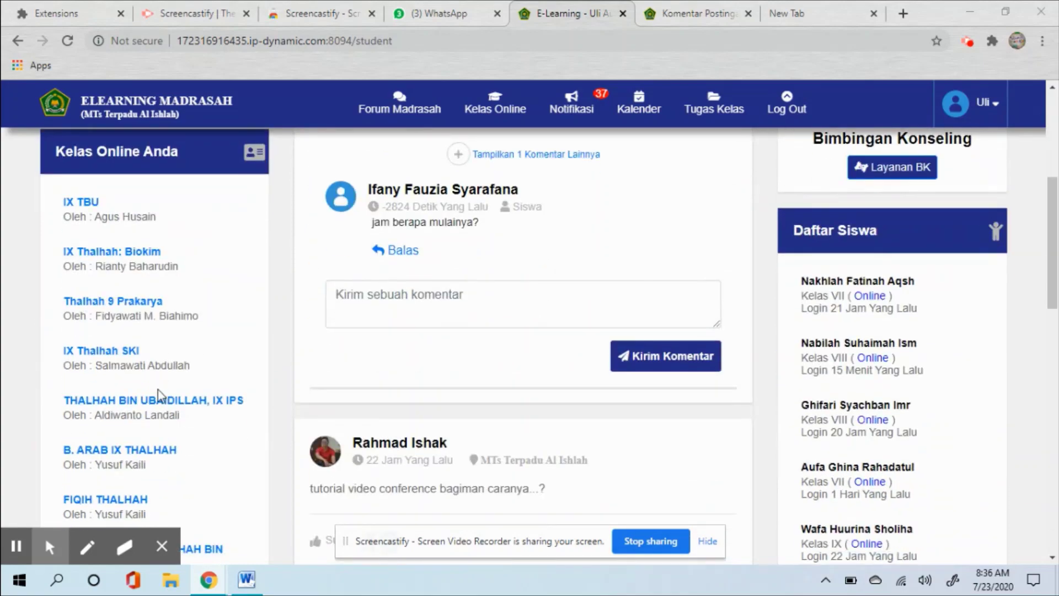
scroll(158, 389, "down", 1)
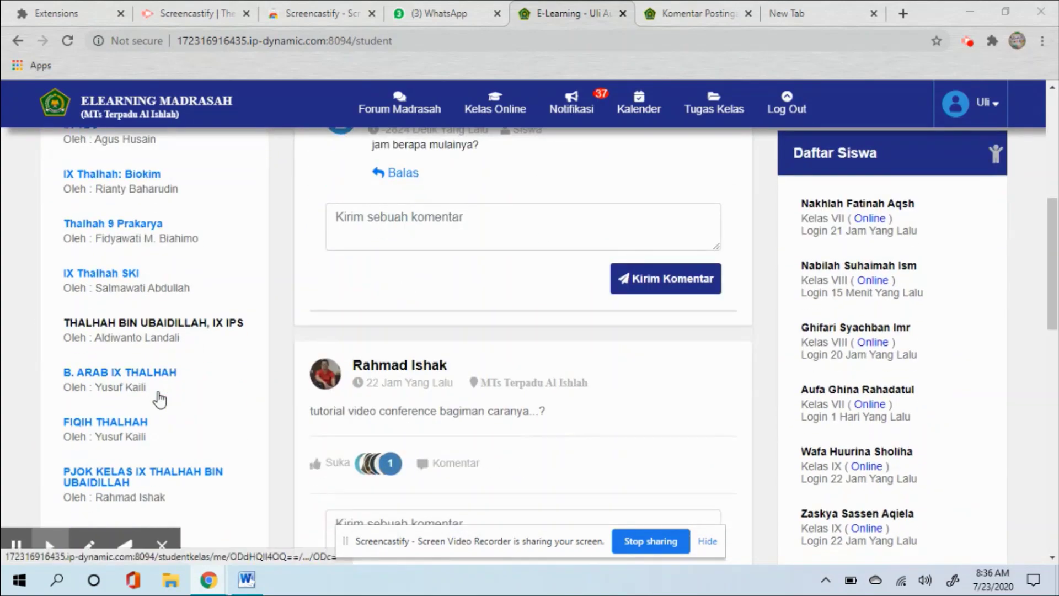
scroll(160, 398, "down", 2)
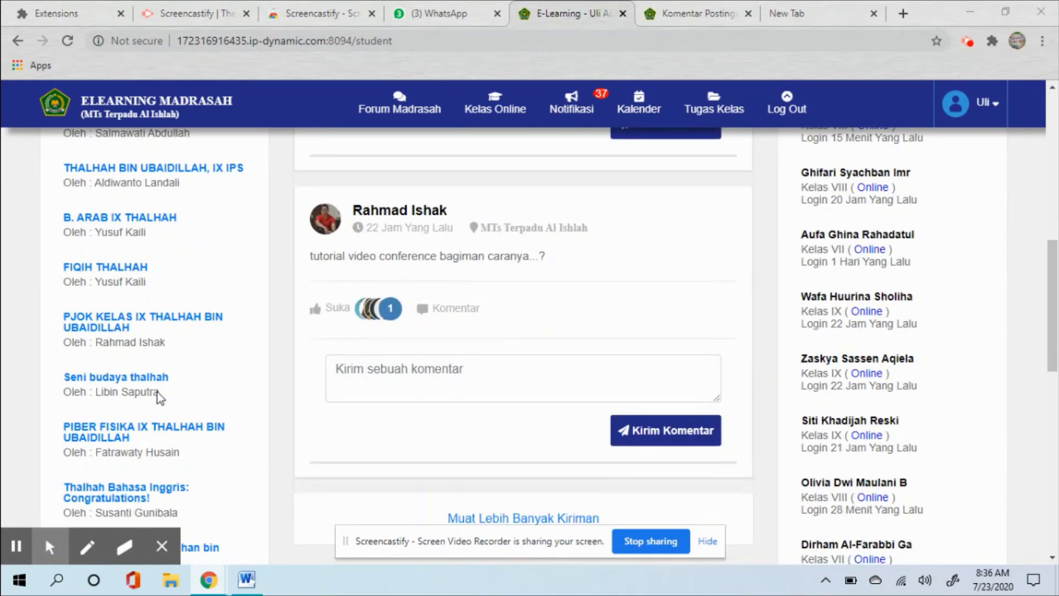
scroll(159, 396, "down", 2)
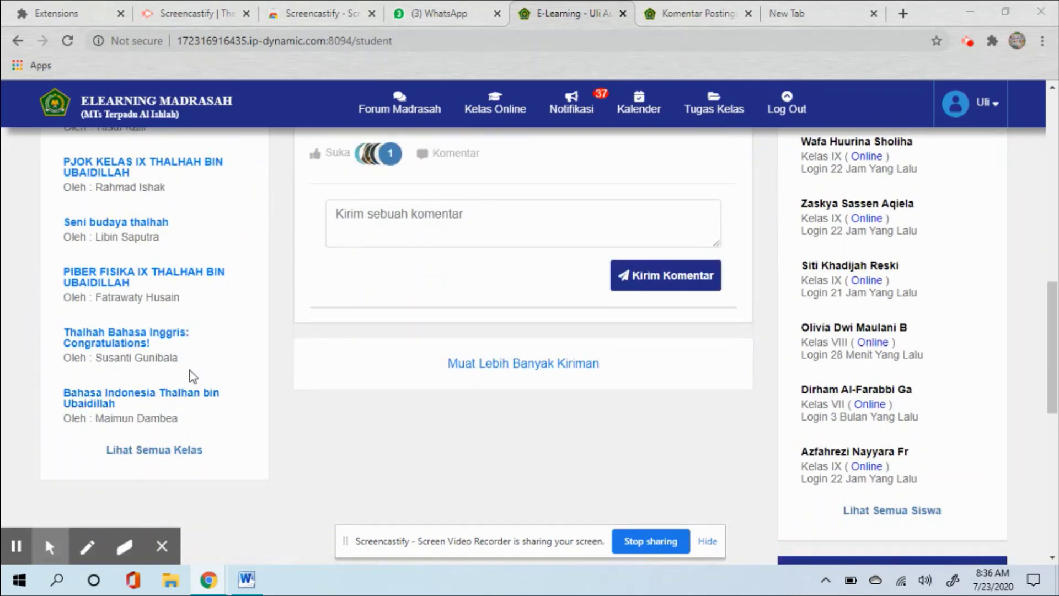
left_click(87, 547)
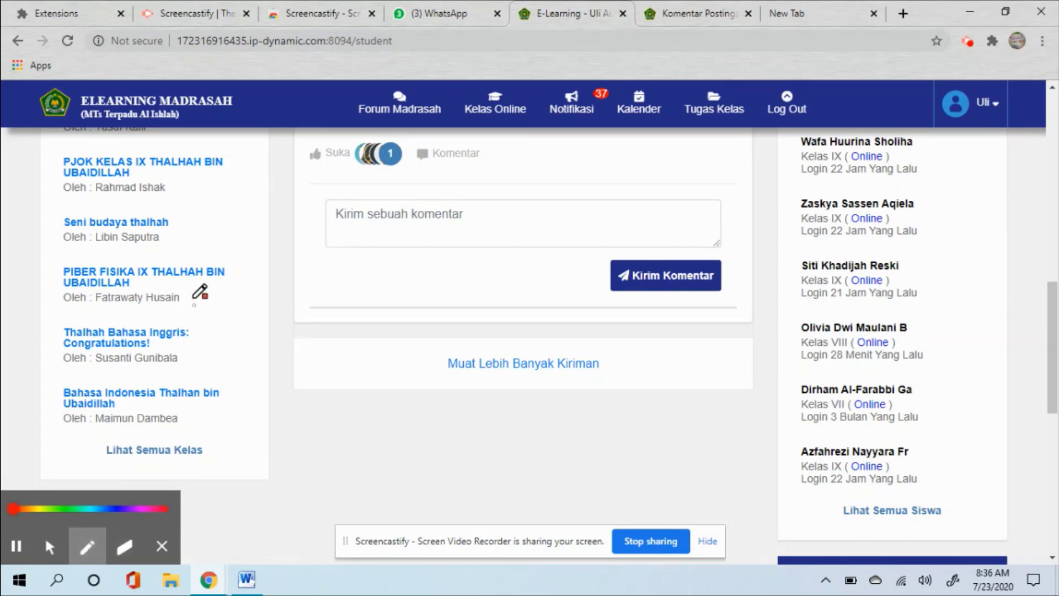
mouse_move(199, 263)
left_mouse_down()
mouse_move(65, 249)
mouse_move(43, 282)
mouse_move(65, 314)
mouse_move(188, 324)
mouse_move(235, 294)
mouse_move(233, 255)
mouse_move(196, 260)
left_mouse_up()
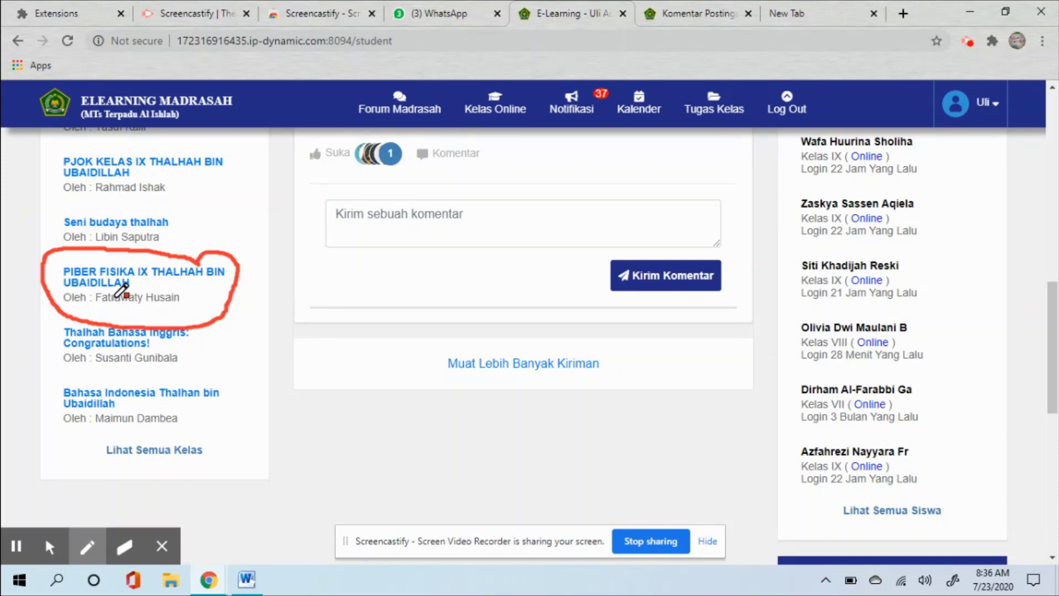
left_click(54, 550)
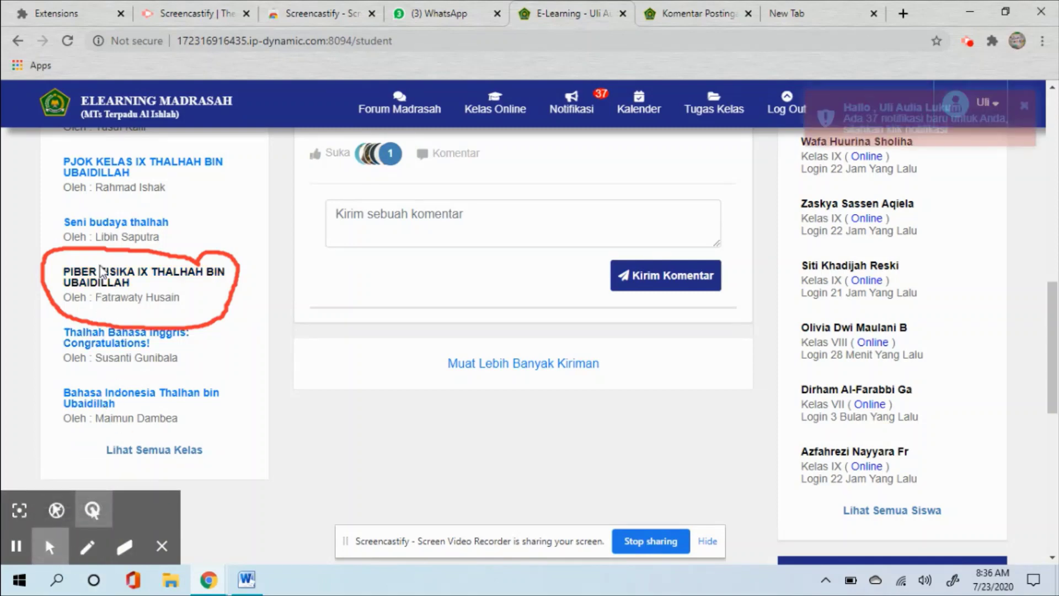
Open the PIBER FISIKA IX THALHAH BIN UBAIDILLAH class and go to its Tugas KI4 Keterampilan page
left_click(99, 280)
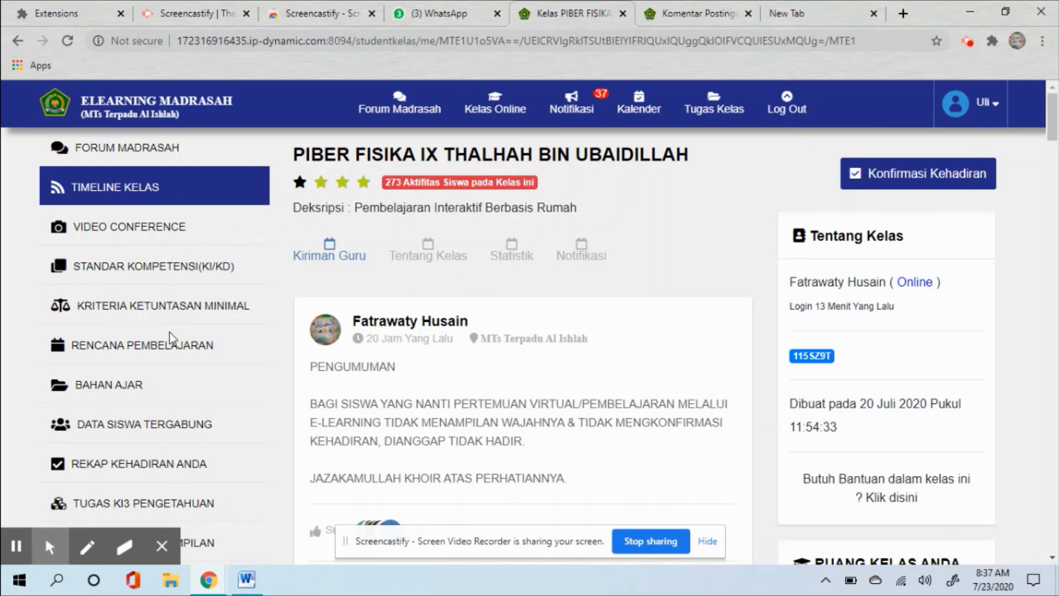
scroll(170, 332, "down", 2)
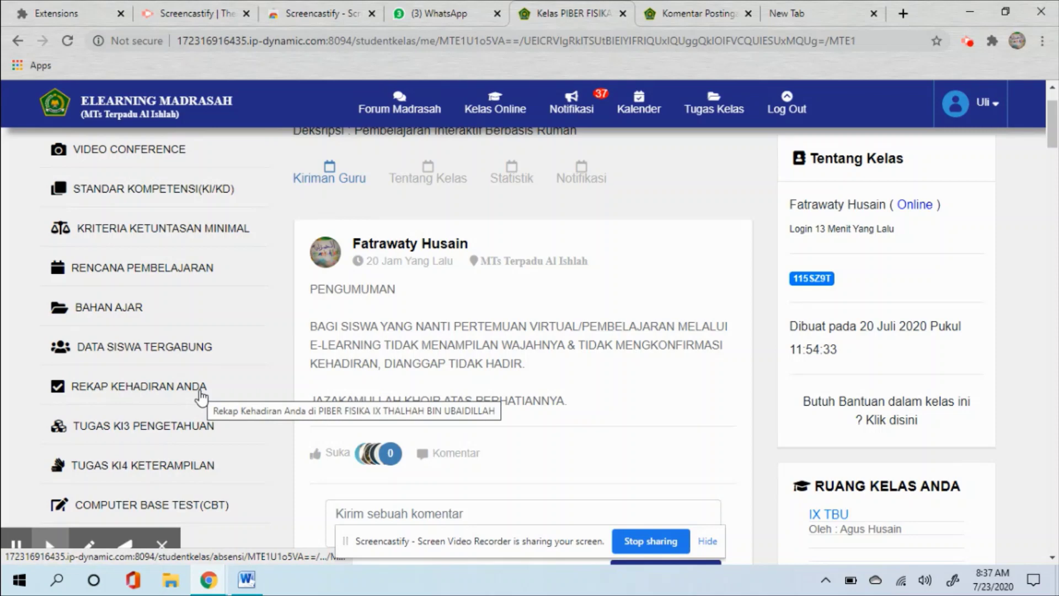
scroll(267, 395, "down", 3)
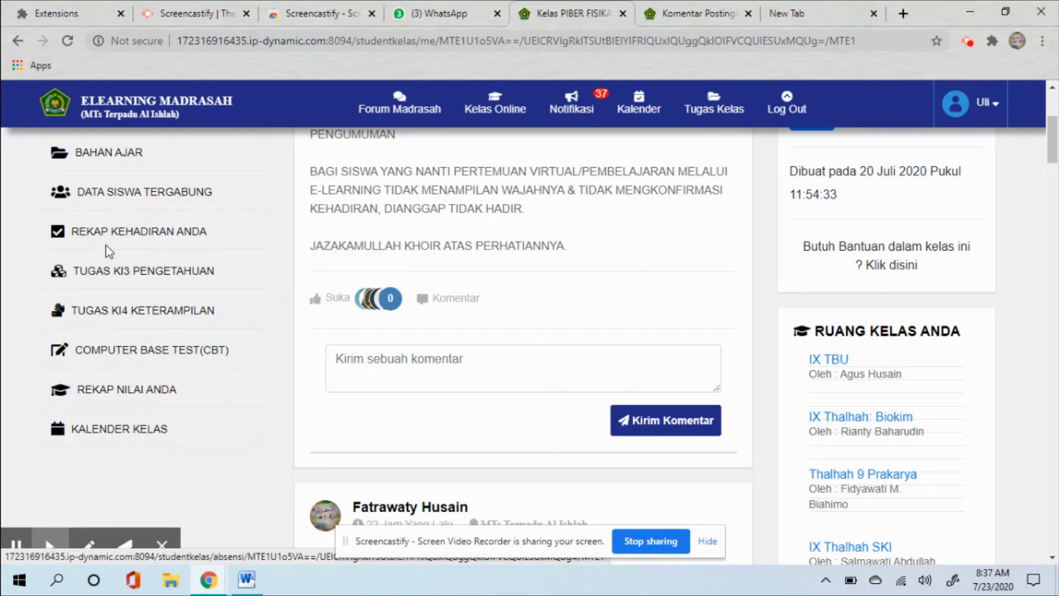
left_click(136, 312)
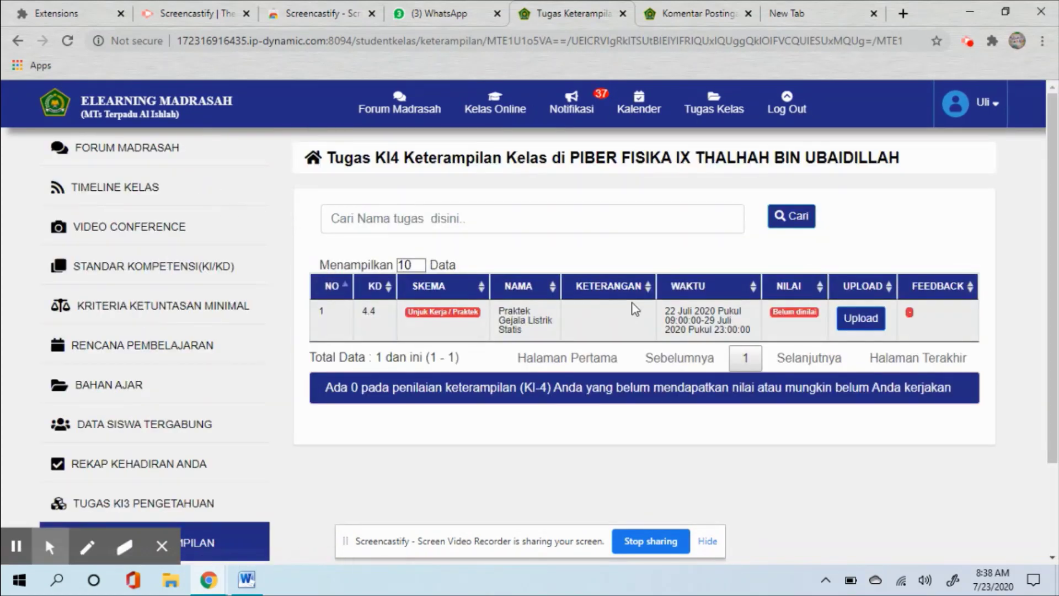
Circle the whole KI4 skills assignment table with the red pen
mouse_move(141, 541)
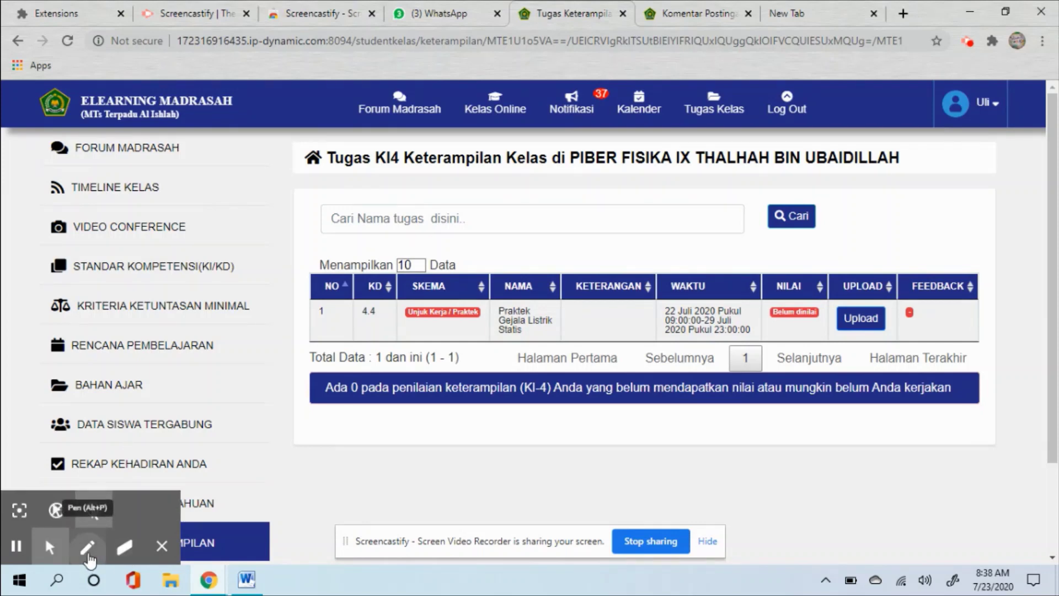
left_click(87, 546)
left_click_drag(965, 251, 949, 256)
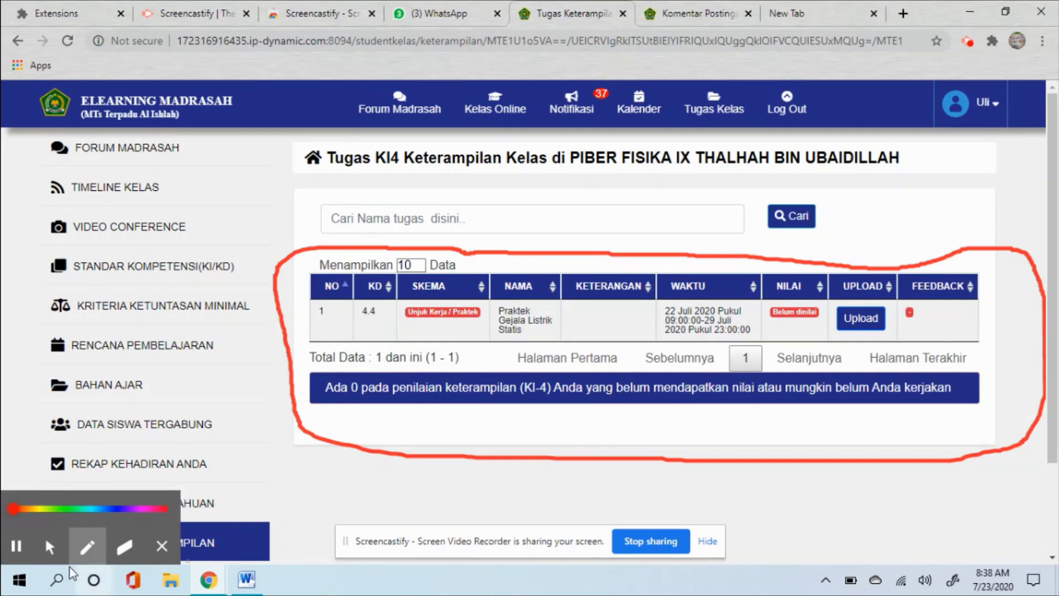
left_click(49, 546)
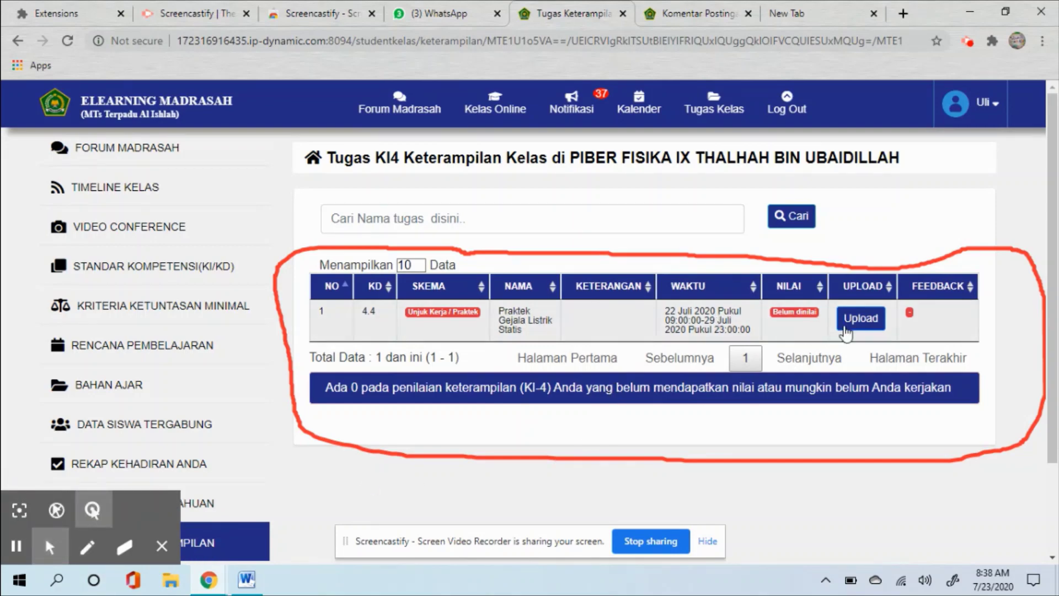
Open the upload form for the Praktek Gejala Listrik Statis assignment and erase the pen line covering the submission type field
left_click(856, 323)
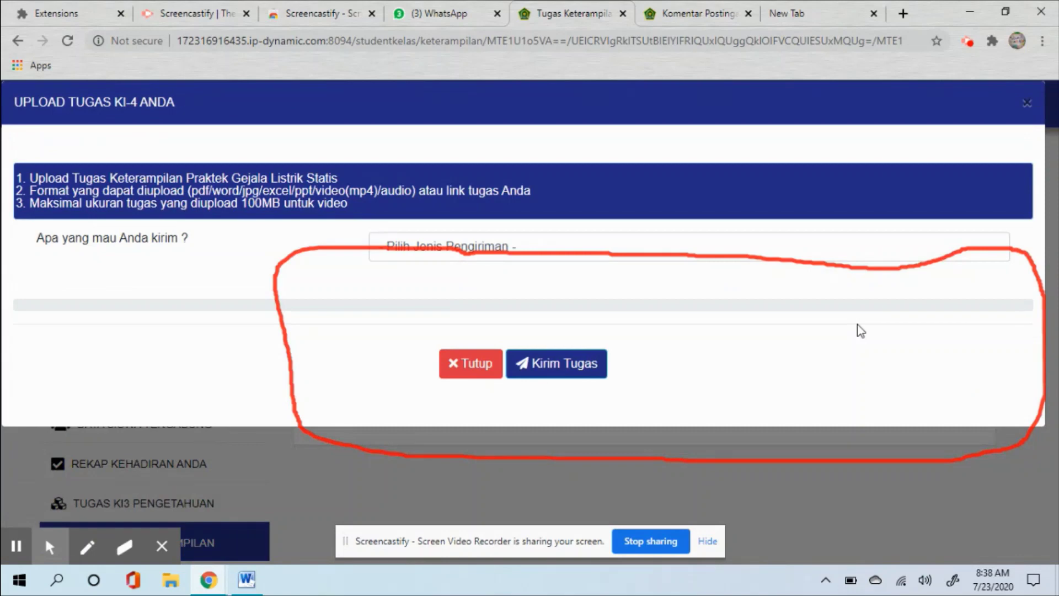
left_click(125, 546)
mouse_move(506, 251)
left_mouse_down()
mouse_move(455, 239)
mouse_move(274, 266)
mouse_move(422, 237)
mouse_move(755, 254)
left_mouse_up()
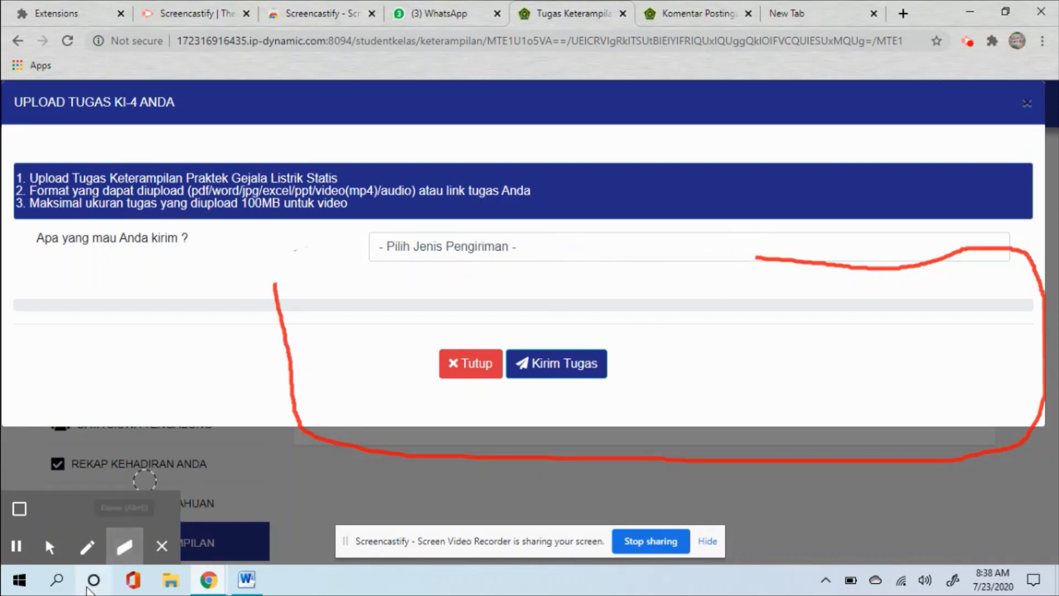
left_click(53, 549)
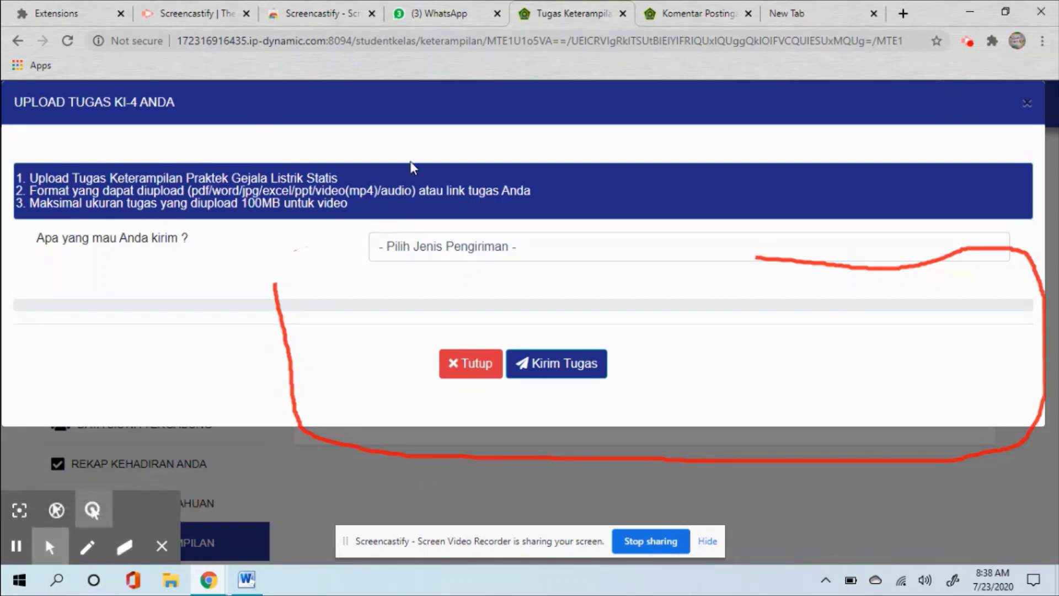
Set the submission type to "Kirim tugas berupa dokumen atau video" and choose the TUGAS IPA TERPADU file from Documents
left_click(399, 247)
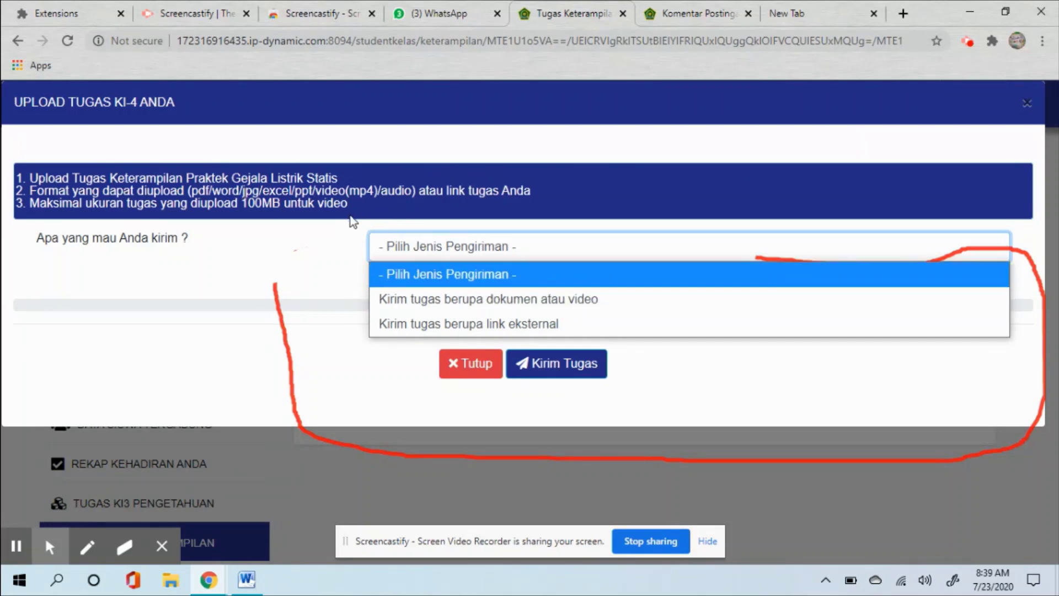
left_click(572, 312)
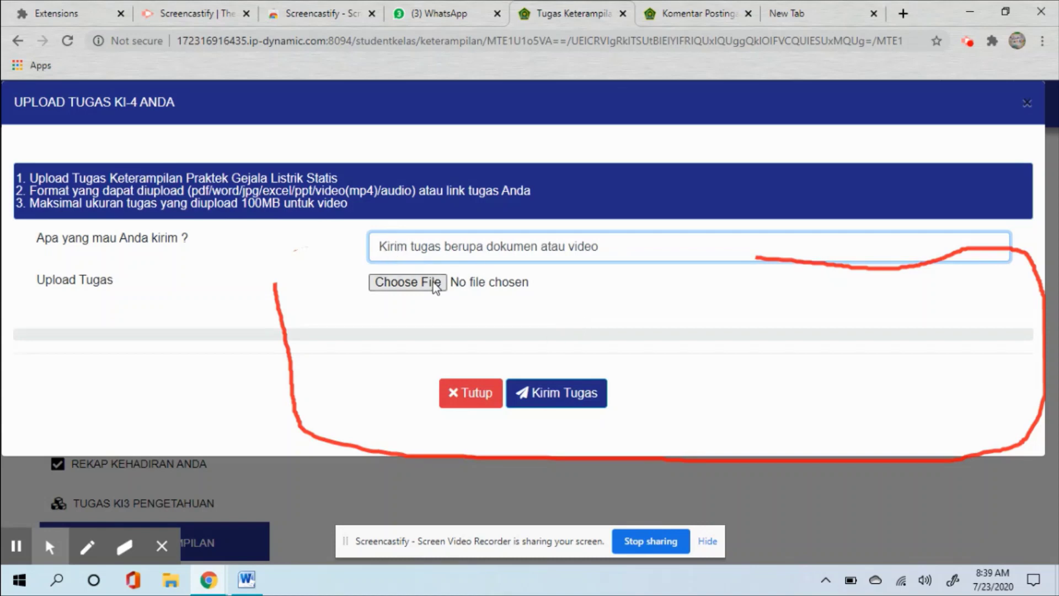
left_click(419, 284)
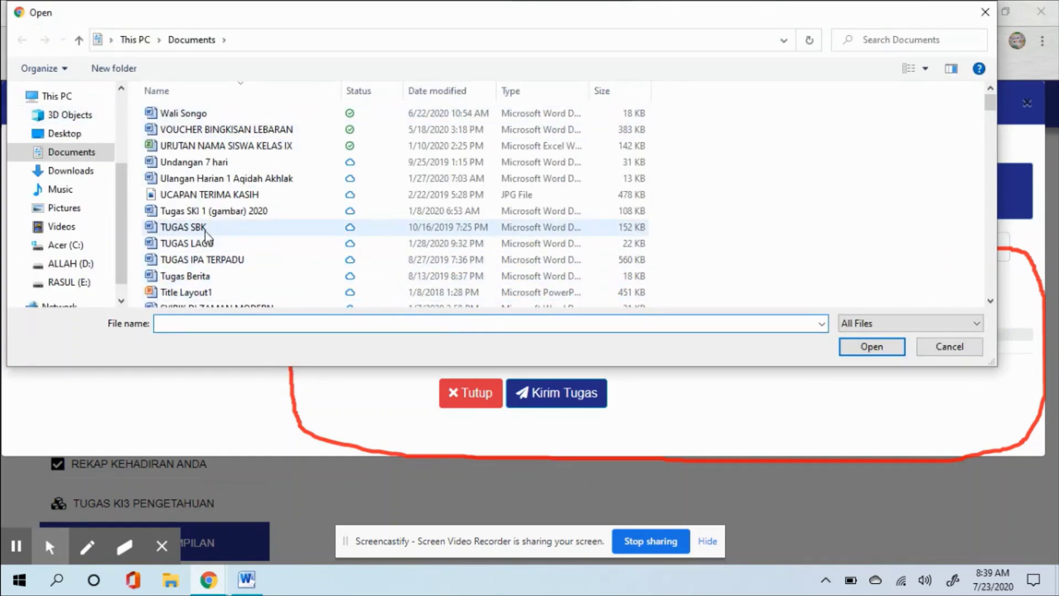
left_click(204, 260)
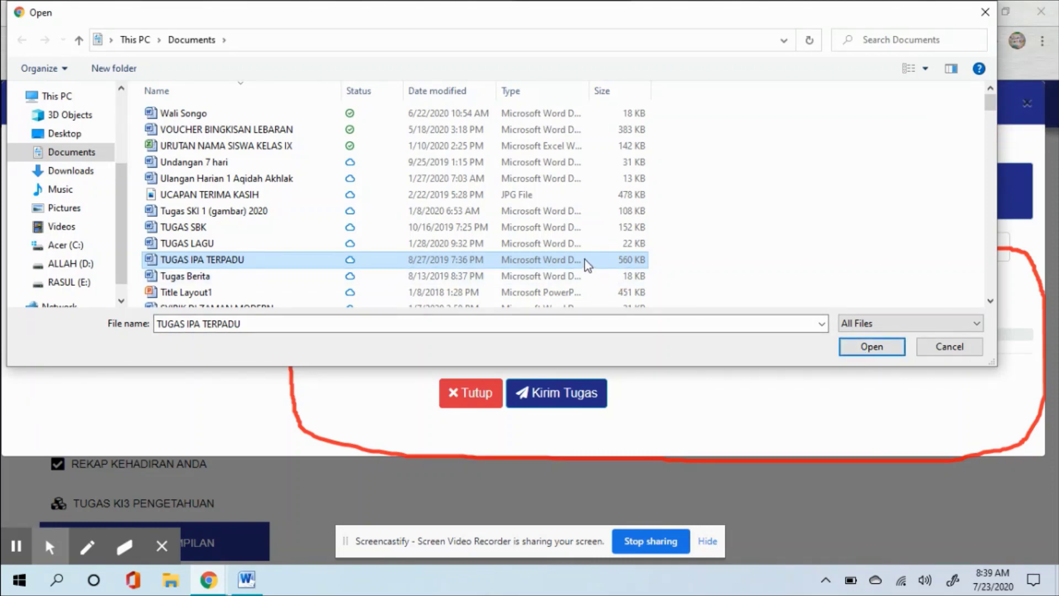
scroll(366, 248, "down", 5)
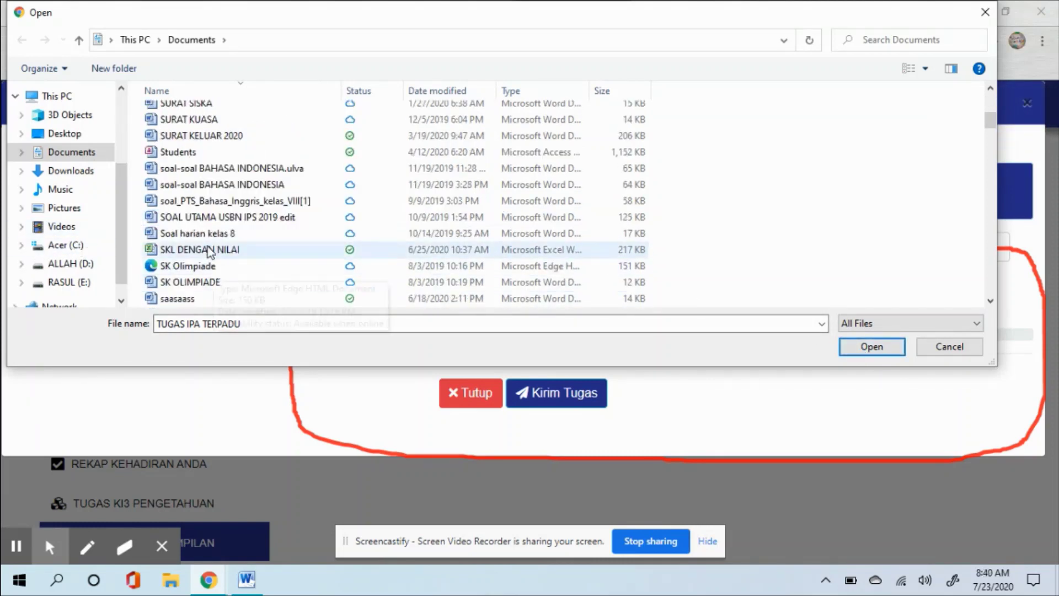
scroll(196, 221, "up", 2)
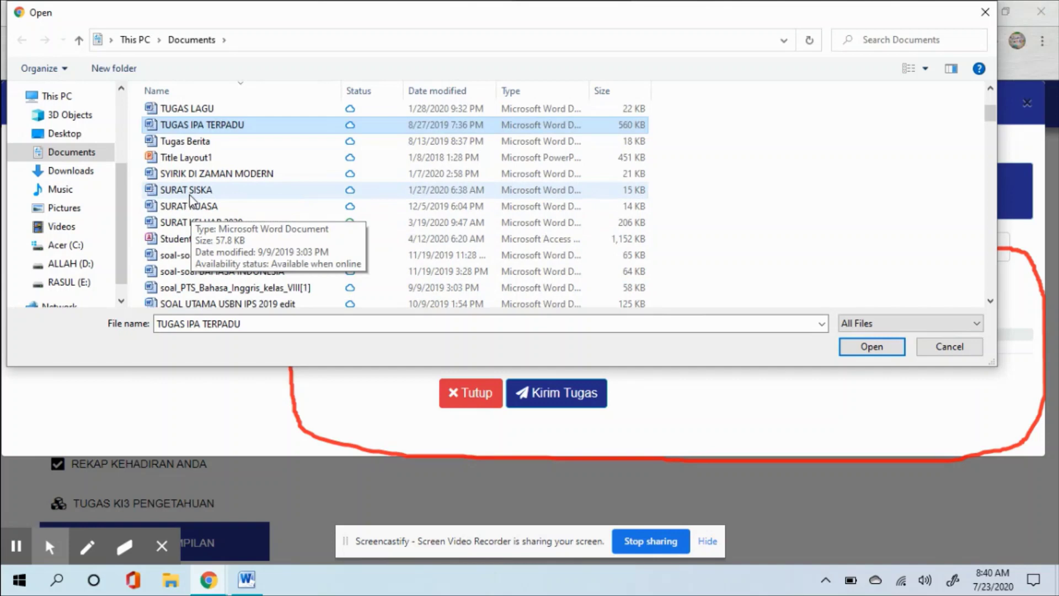
double_click(197, 125)
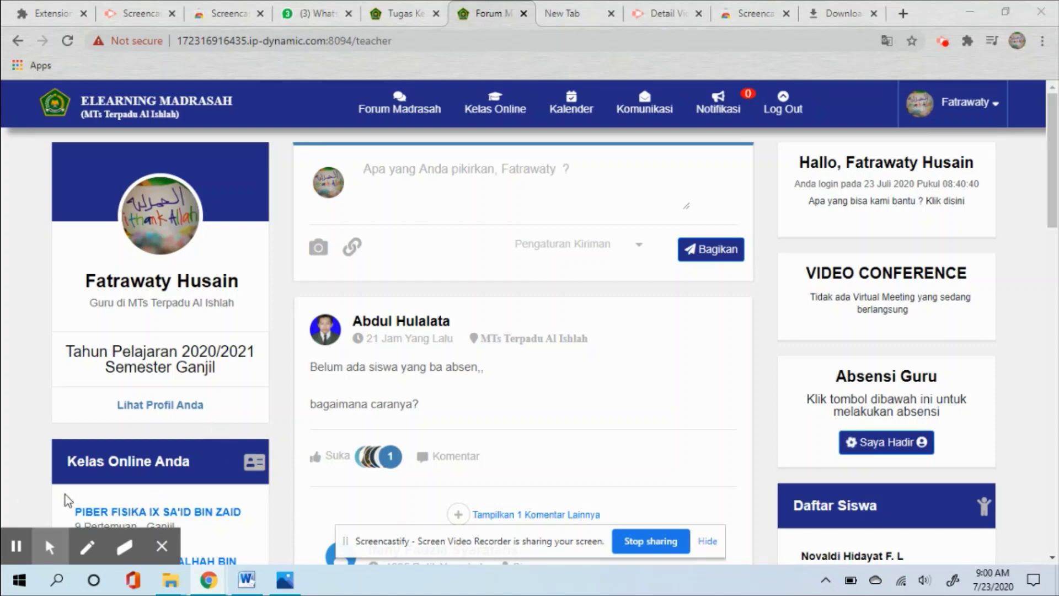
Circle the PIBER FISIKA IX THALHAH BIN UBAIDILLAH class in the teacher's online class list with the red pen
scroll(68, 500, "down", 3)
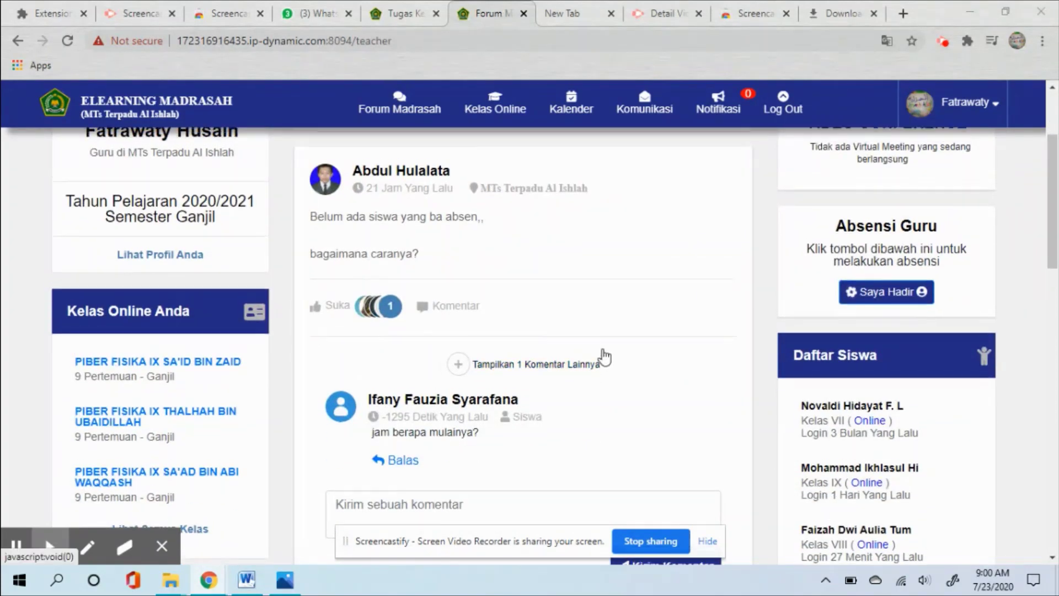
scroll(604, 356, "up", 3)
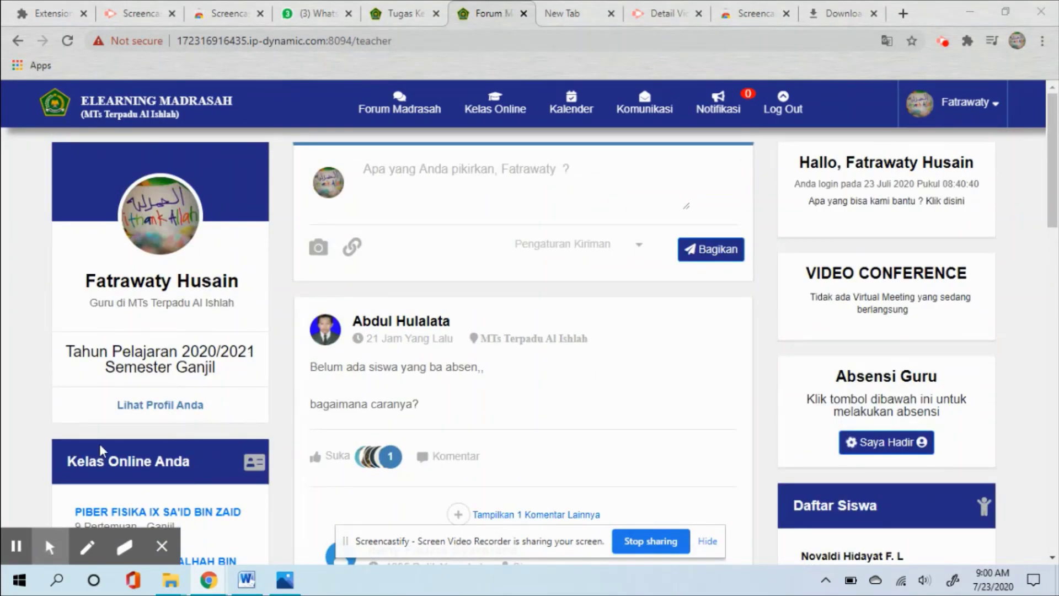
scroll(101, 449, "down", 5)
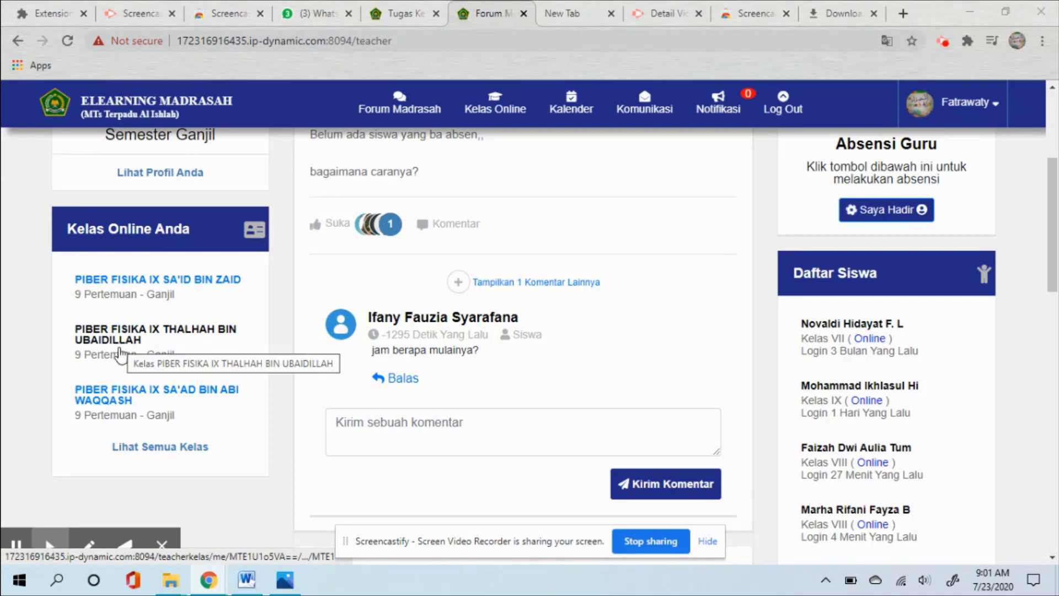
left_click(87, 546)
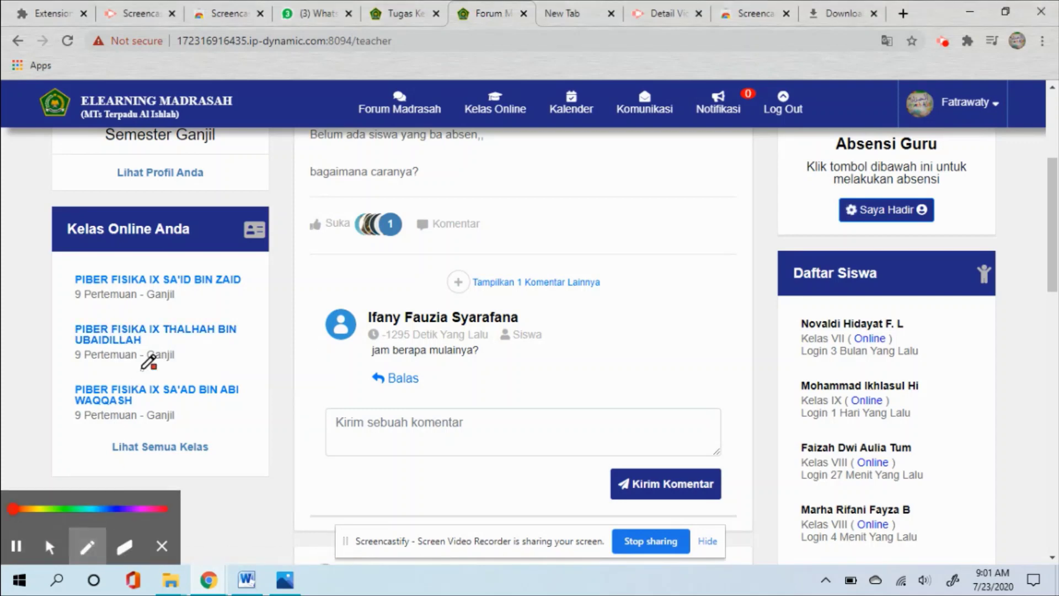
mouse_move(142, 369)
left_mouse_down()
mouse_move(251, 335)
mouse_move(189, 300)
mouse_move(44, 320)
mouse_move(170, 374)
left_mouse_up()
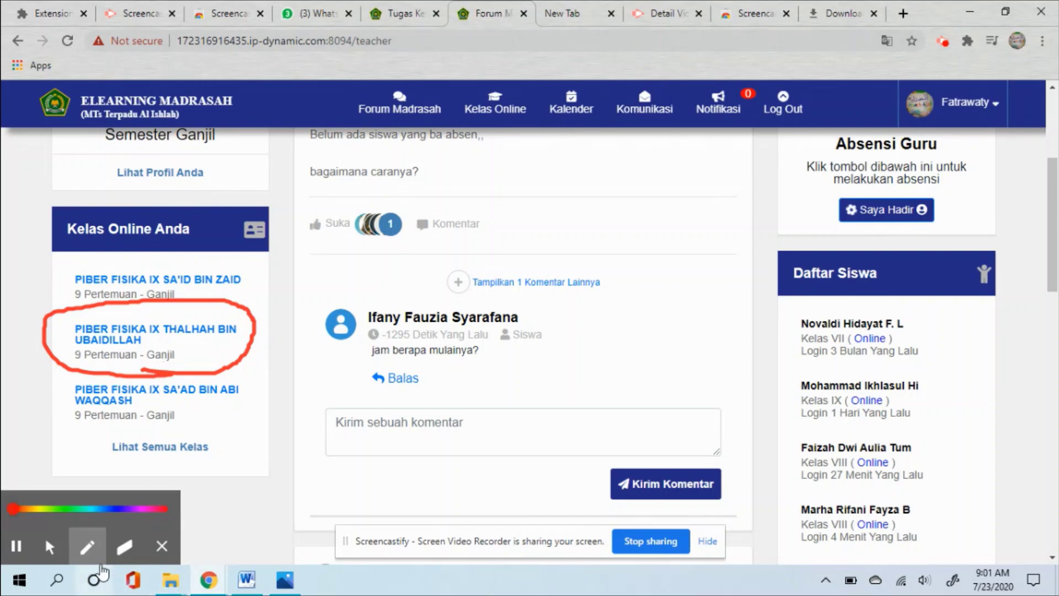
left_click(50, 546)
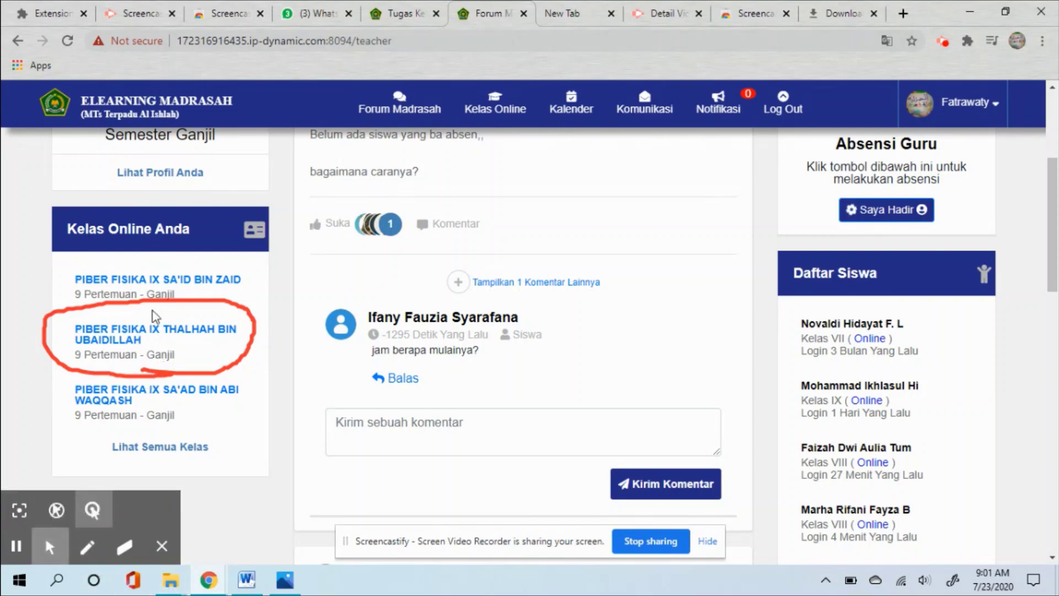
Open the PIBER FISIKA IX THALHAH BIN UBAIDILLAH class's Penilaian Keterampilan (KI4) page and start a new skills assessment
left_click(109, 337)
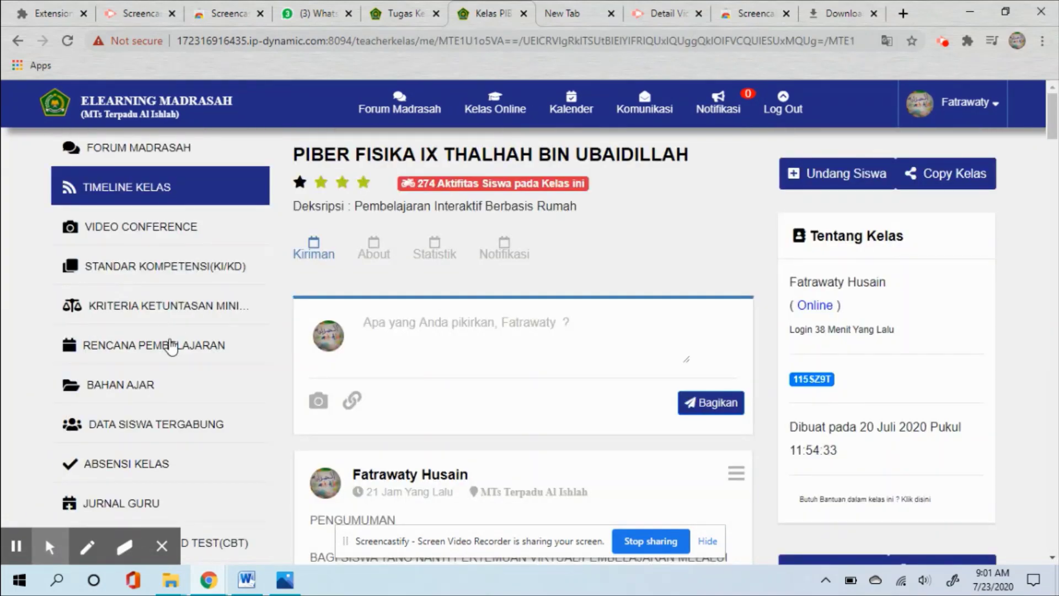
scroll(171, 345, "down", 5)
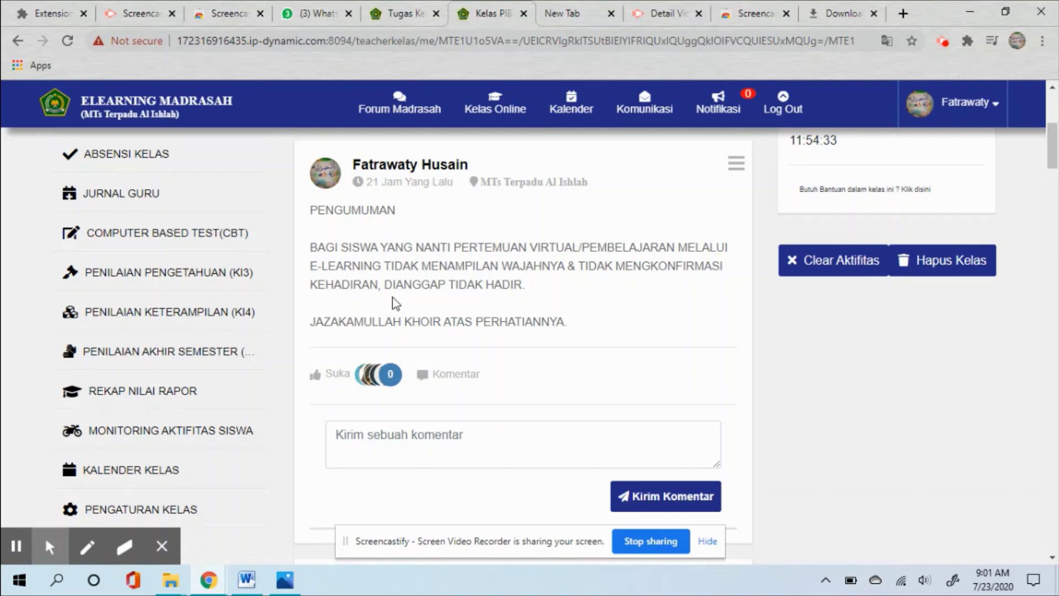
left_click(137, 318)
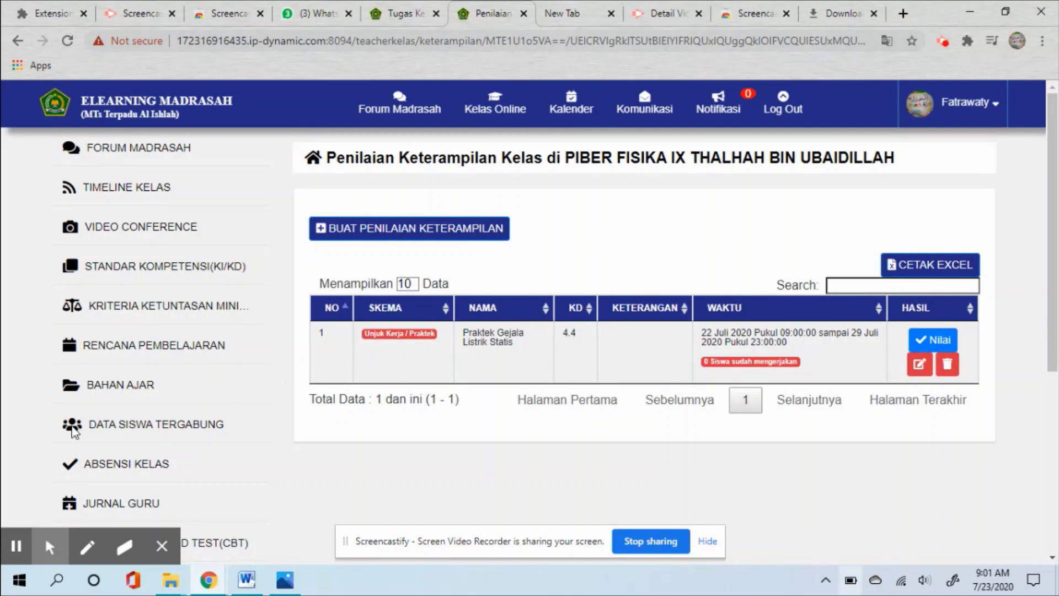
left_click(324, 231)
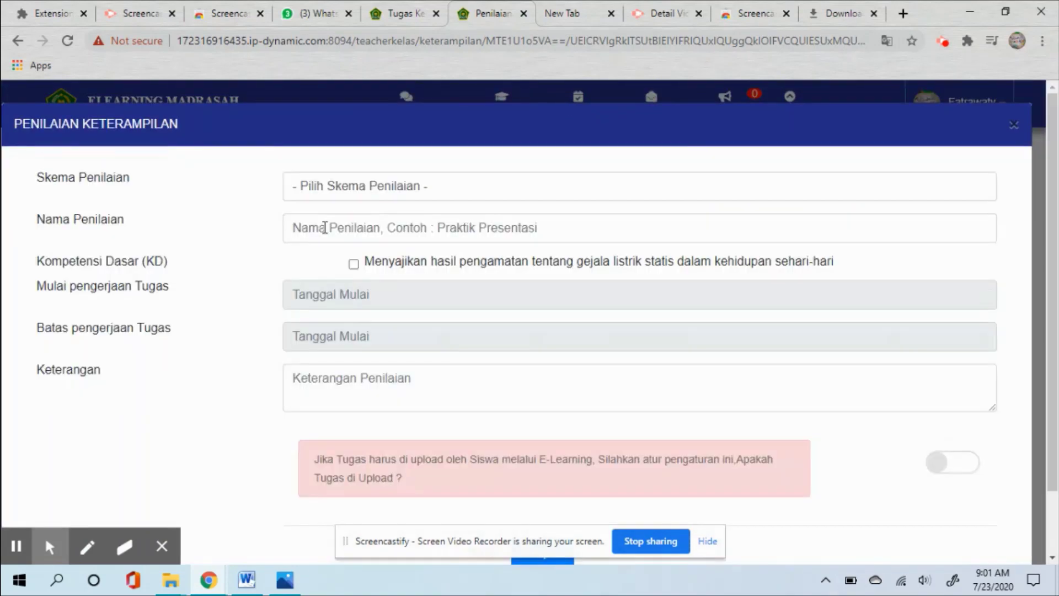
Set the assessment scheme to Unjuk Kerja / Praktek, name it "Praktek Gejala Listrik Statis", and select the static electricity basic competency
left_click(302, 192)
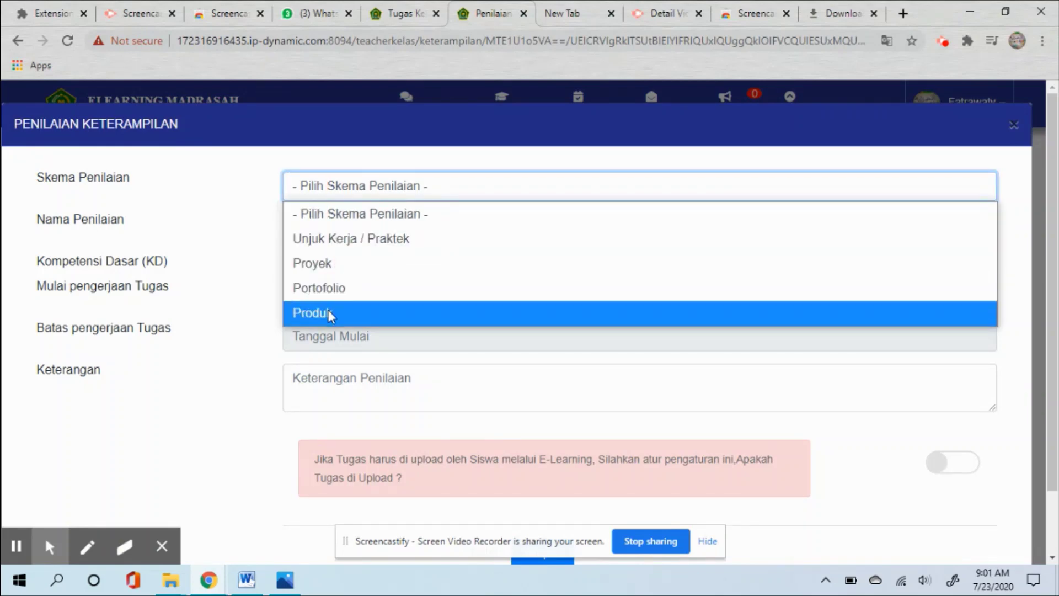
left_click(342, 237)
left_click(318, 227)
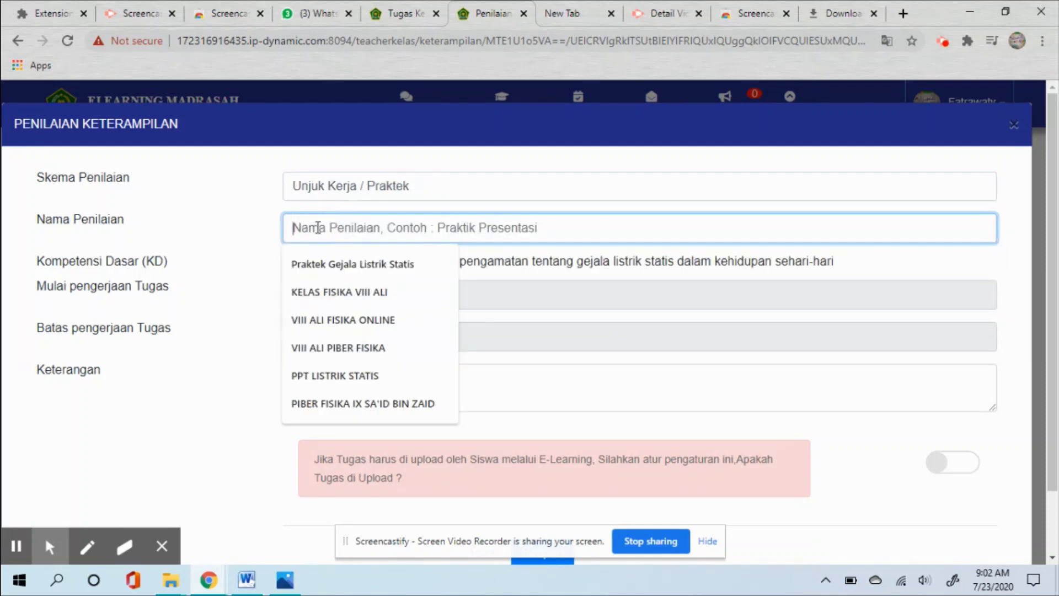
left_click(361, 265)
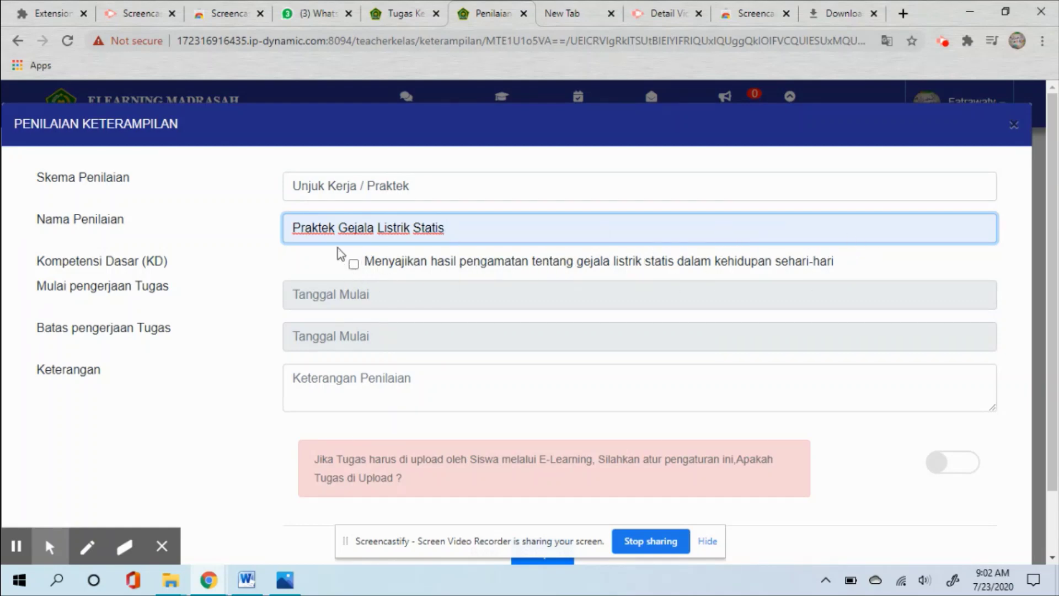
left_click(353, 265)
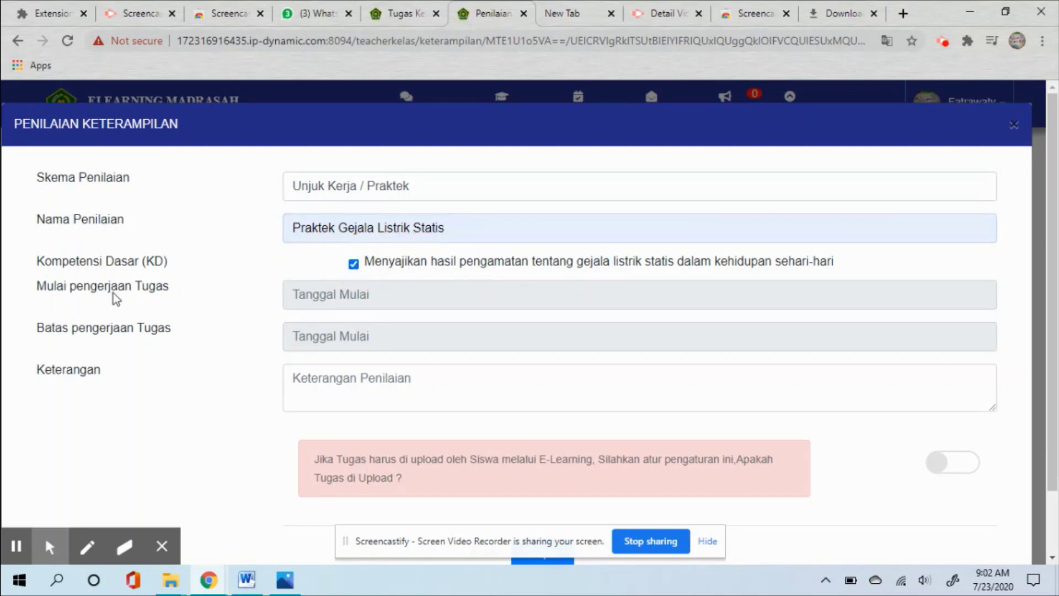
left_click(308, 293)
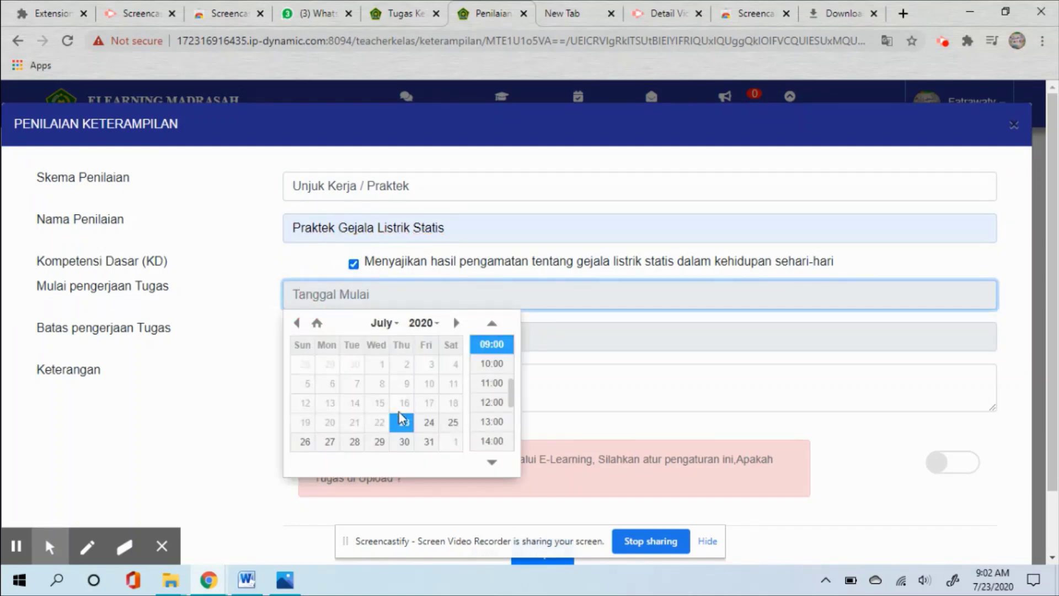
left_click(400, 435)
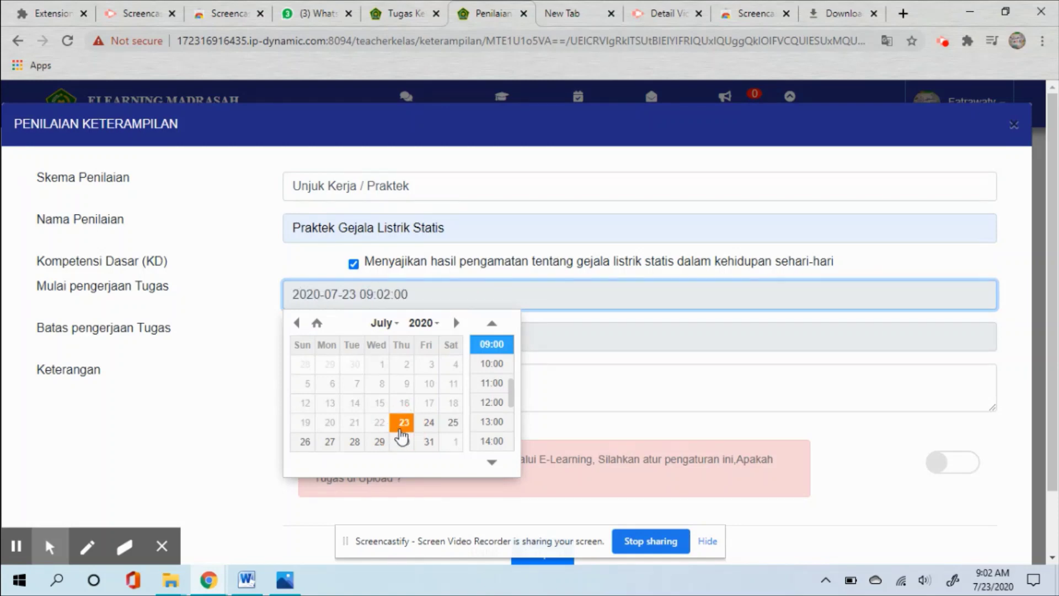
left_click(498, 346)
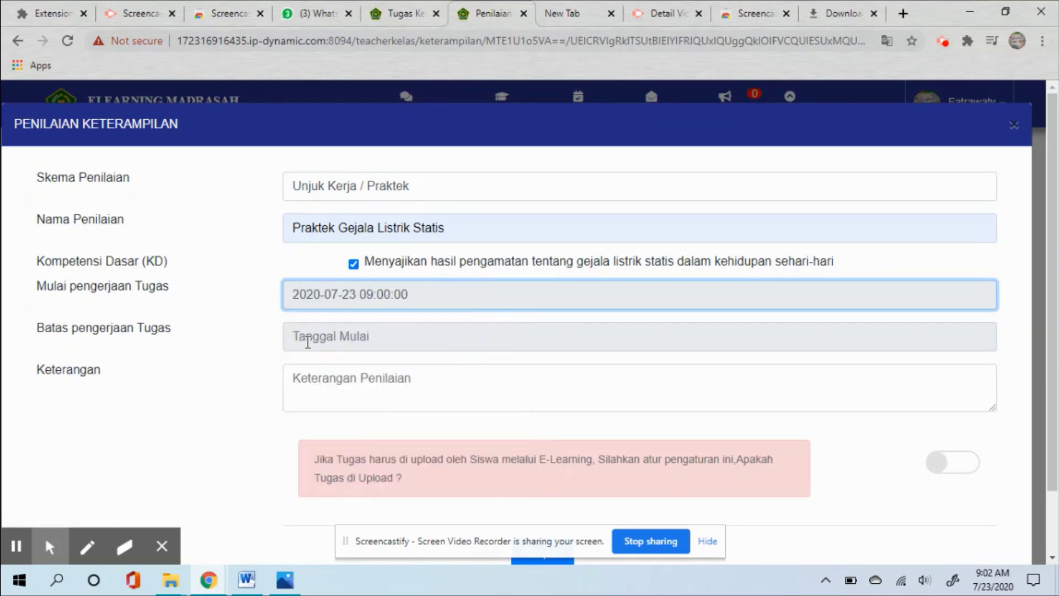
left_click(308, 342)
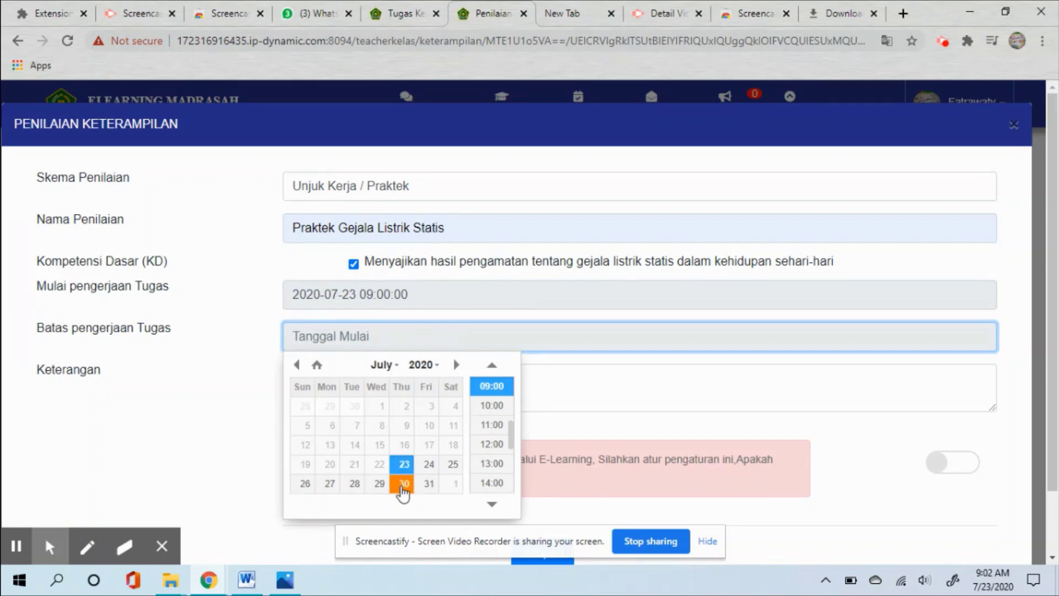
left_click(410, 488)
left_click(493, 443)
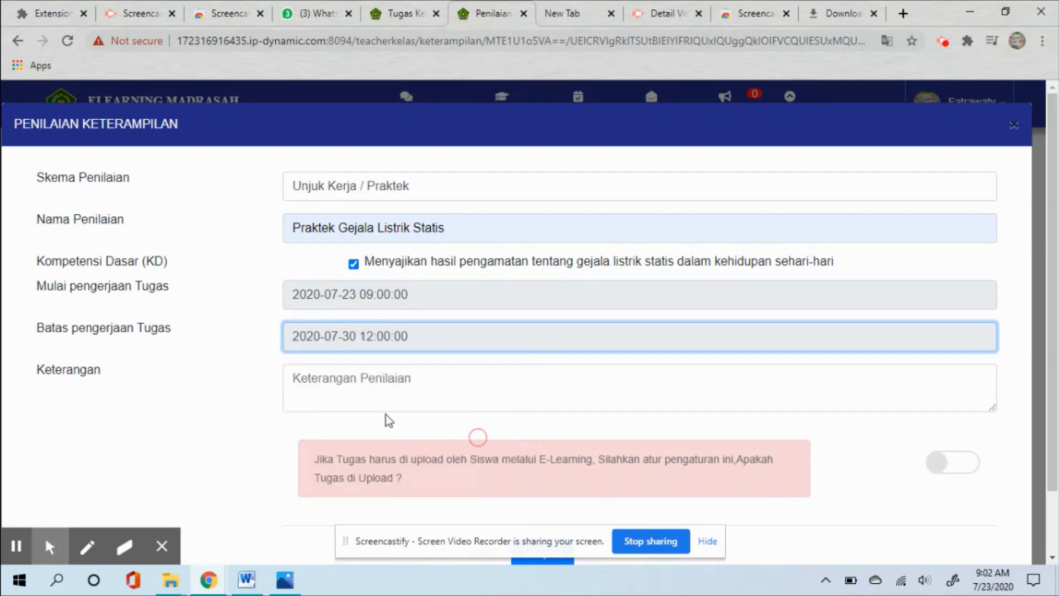
Enter "LKPD DIUPLOAD KEMBALI DI E-LEARNING" as the assessment's description
left_click(316, 386)
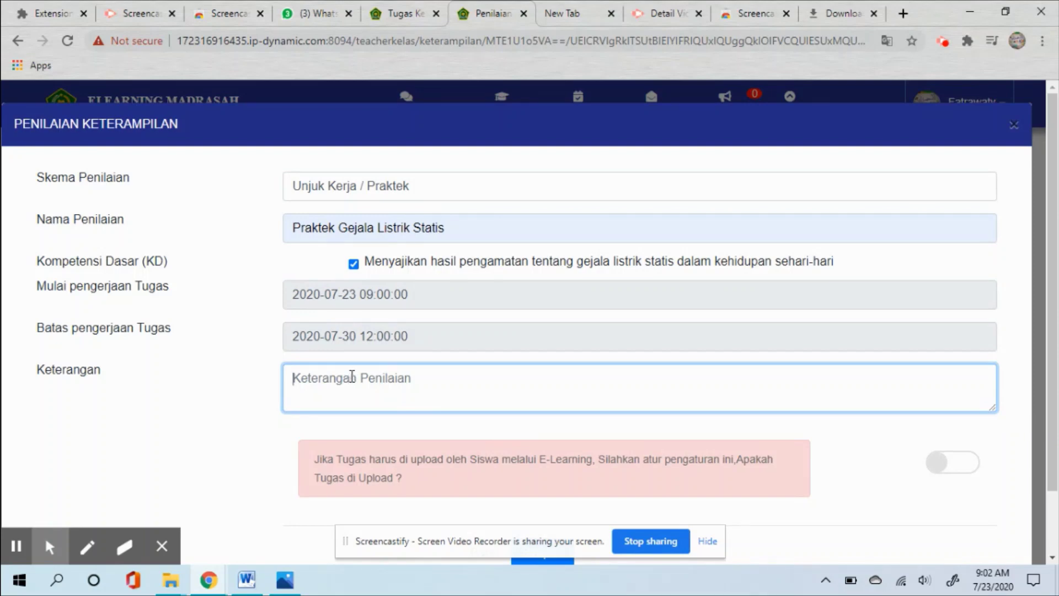
key("Caps_Lock")
type("LKP")
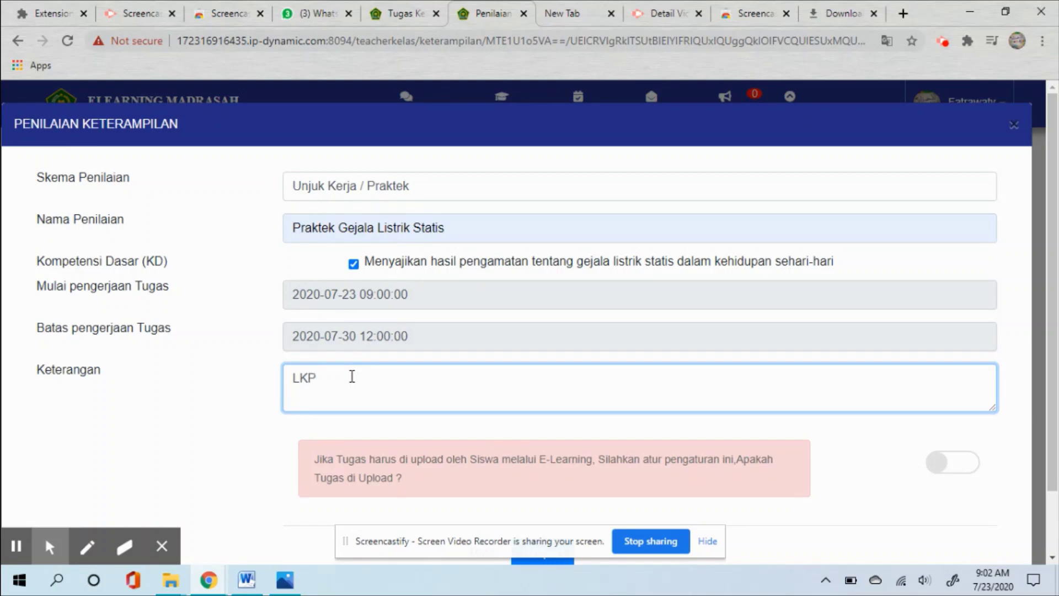
type("D DI")
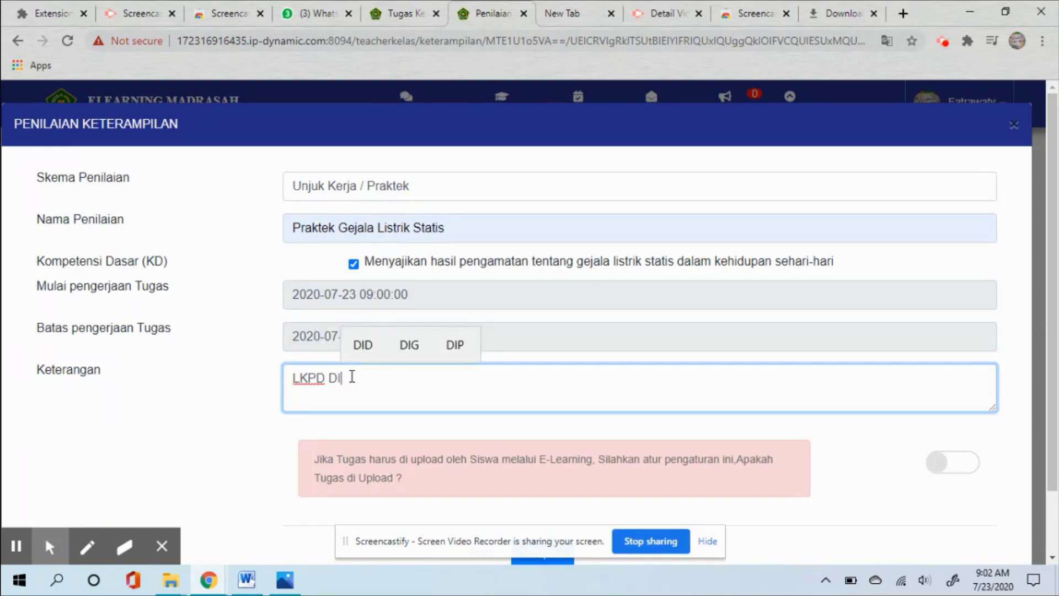
type("UPLO")
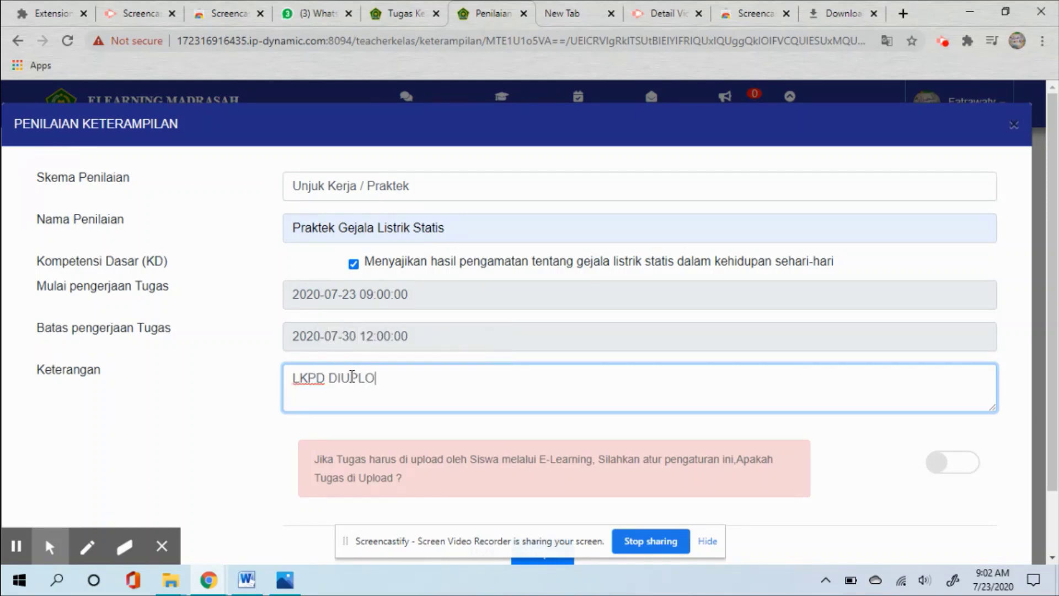
type("AD KEMBA")
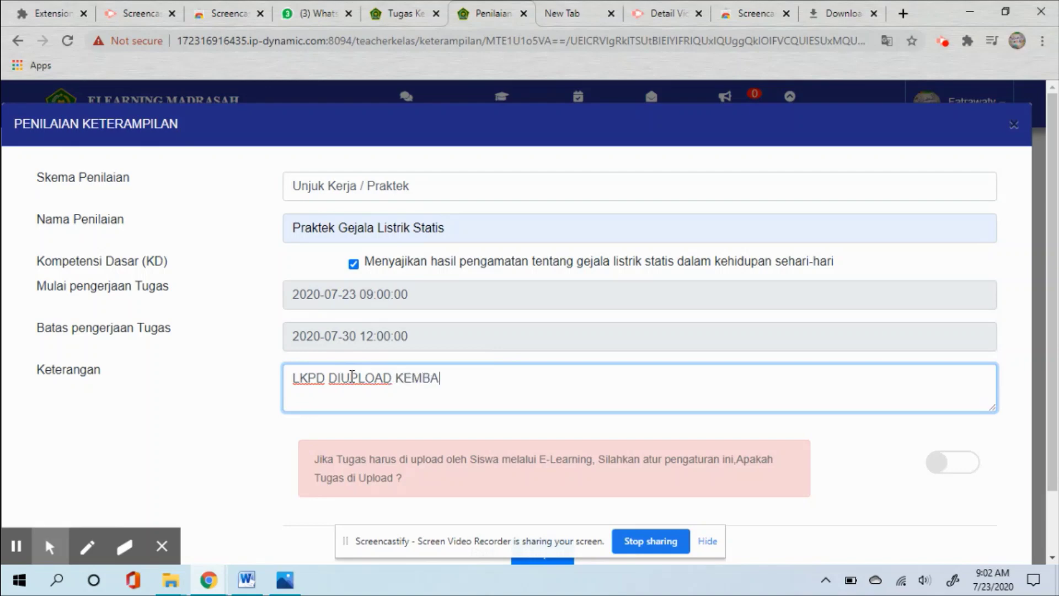
type("LI DI E-LEARNIG")
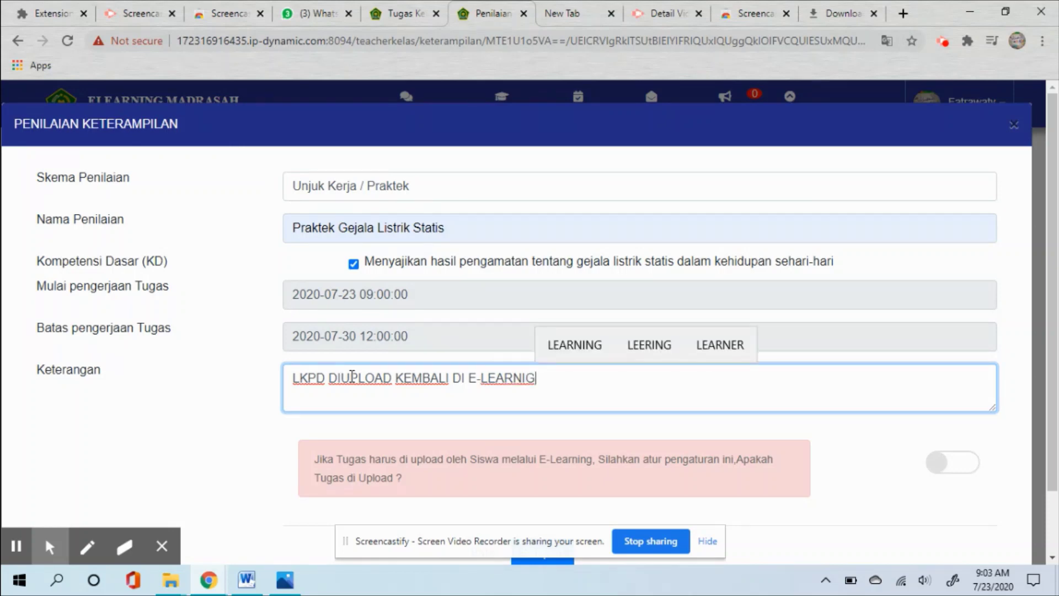
key("BackSpace")
type("NG")
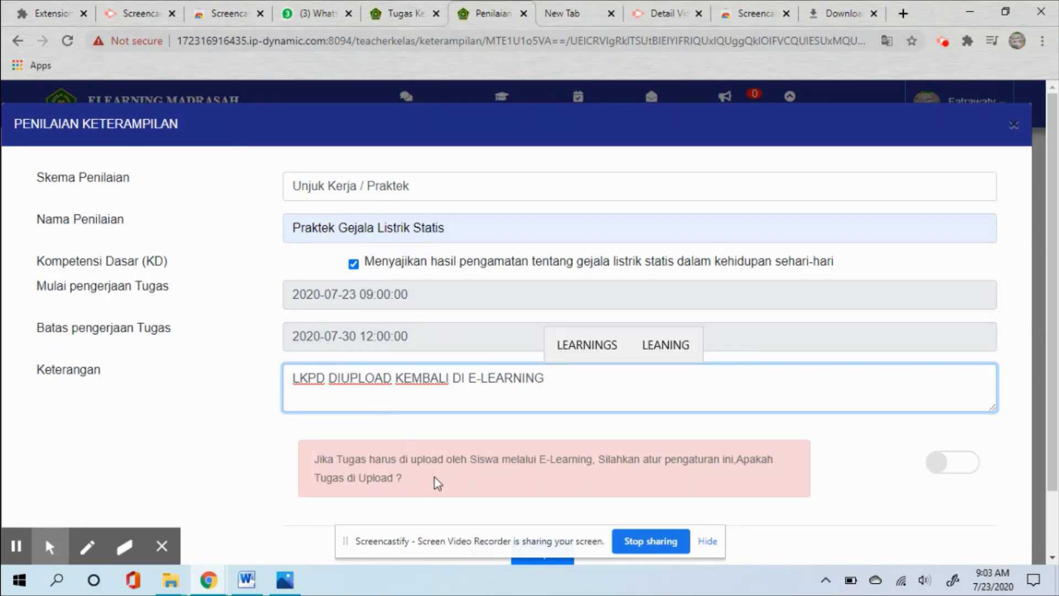
Enable the setting that requires students to upload the assignment through E-Learning and save the skills assessment
scroll(434, 478, "down", 2)
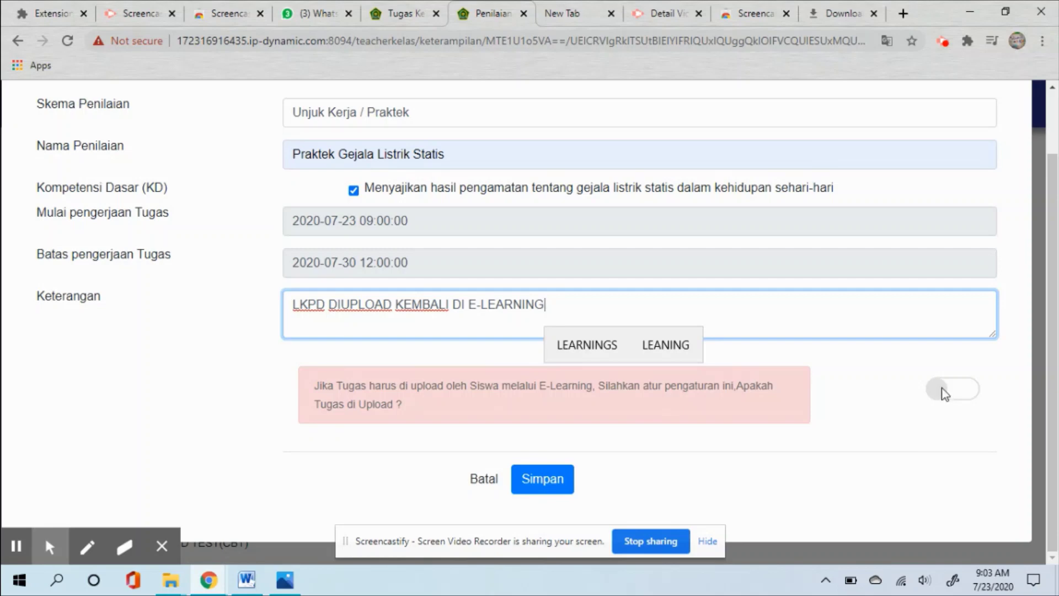
left_click(971, 389)
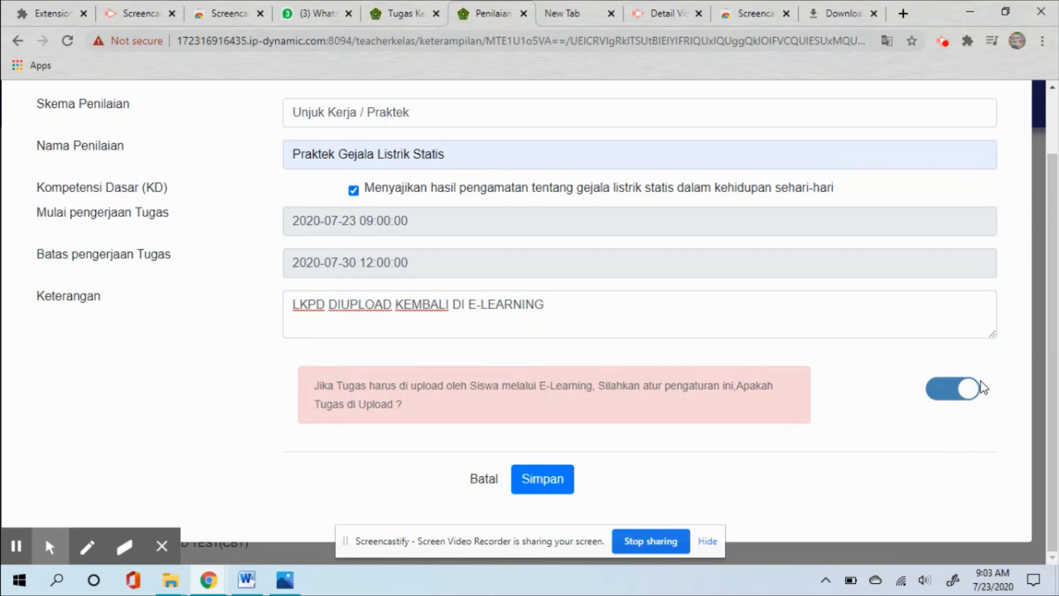
left_click(538, 487)
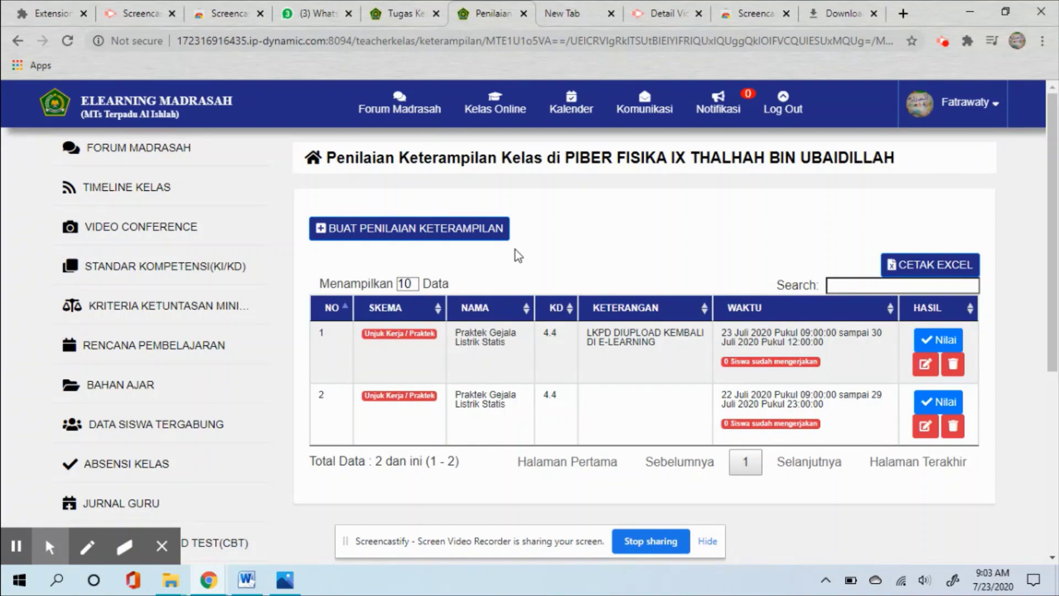
Open the grading sheet of the assessment starting 23 Juli 2020 and view the Materi score choices for the first student
scroll(140, 389, "down", 3)
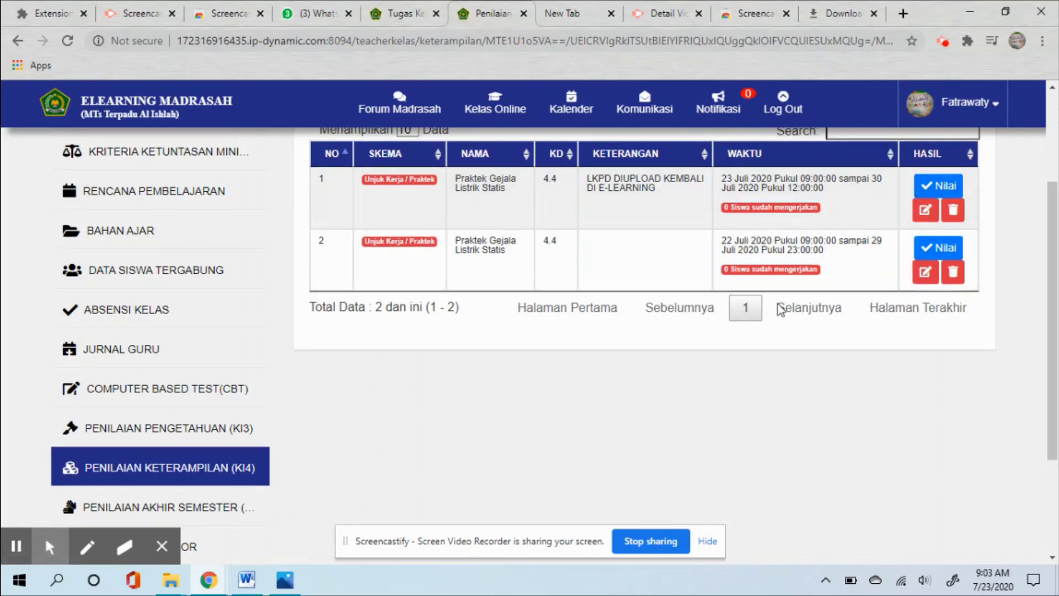
scroll(781, 304, "up", 2)
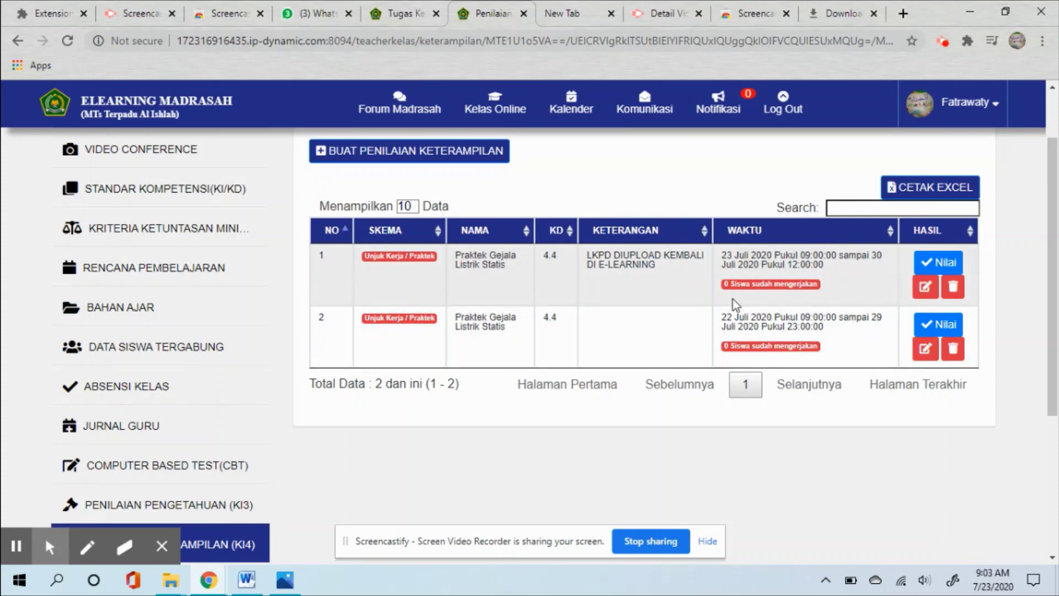
scroll(260, 359, "down", 3)
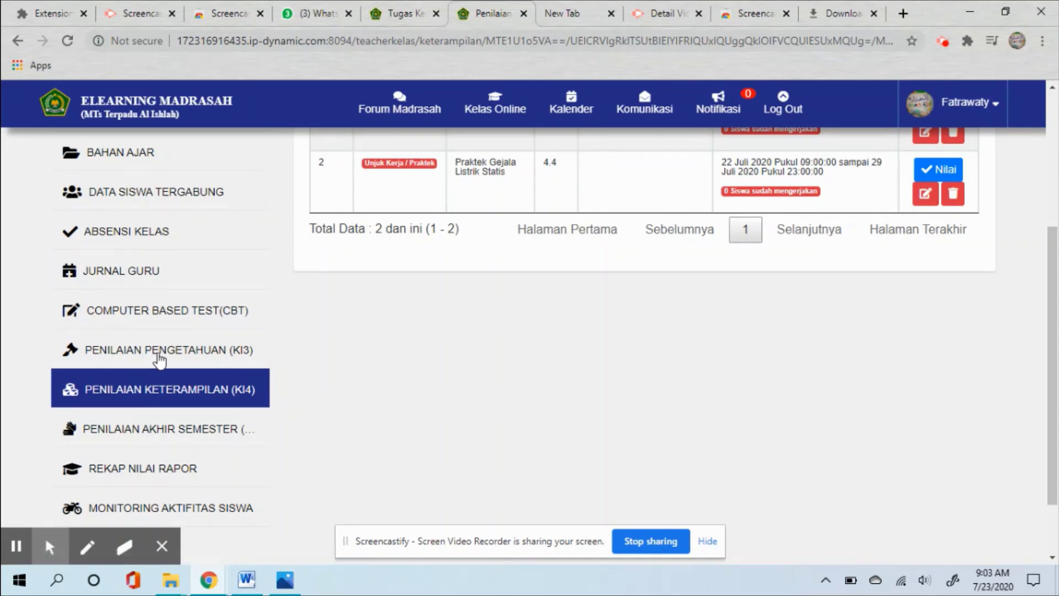
scroll(849, 349, "up", 4)
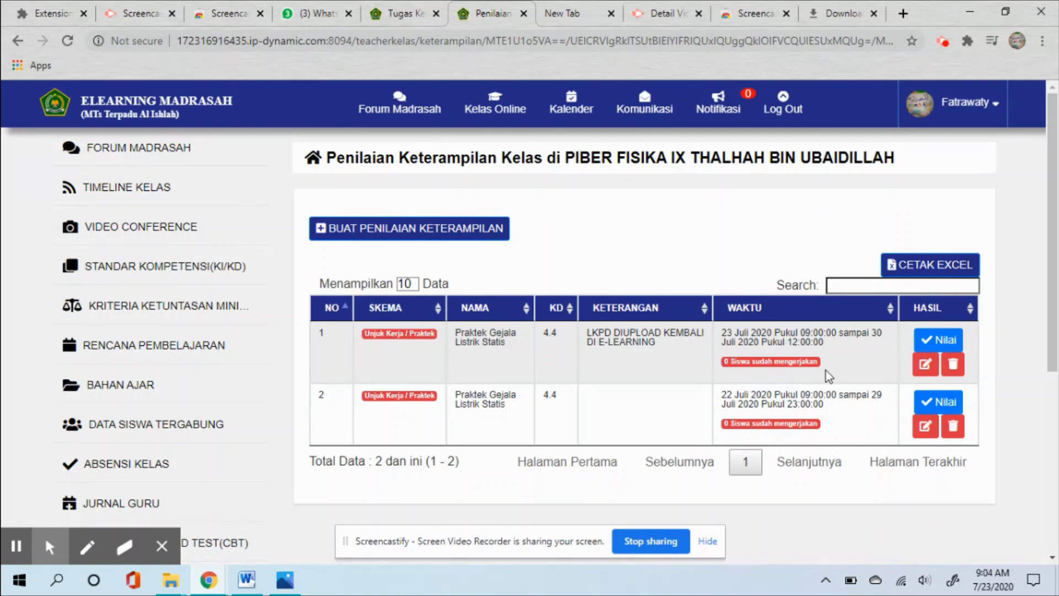
left_click(928, 343)
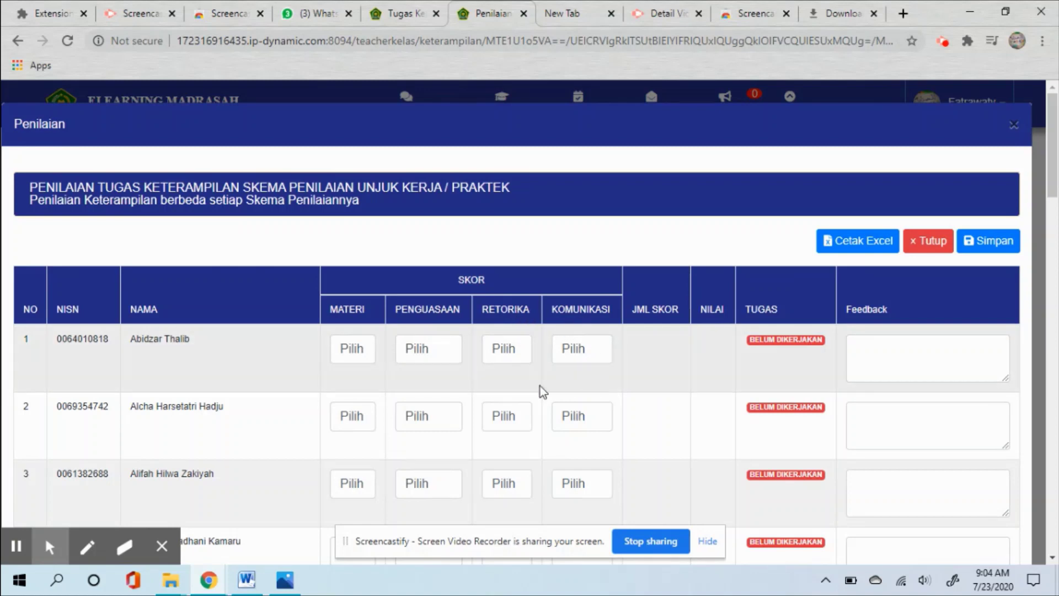
left_click(362, 349)
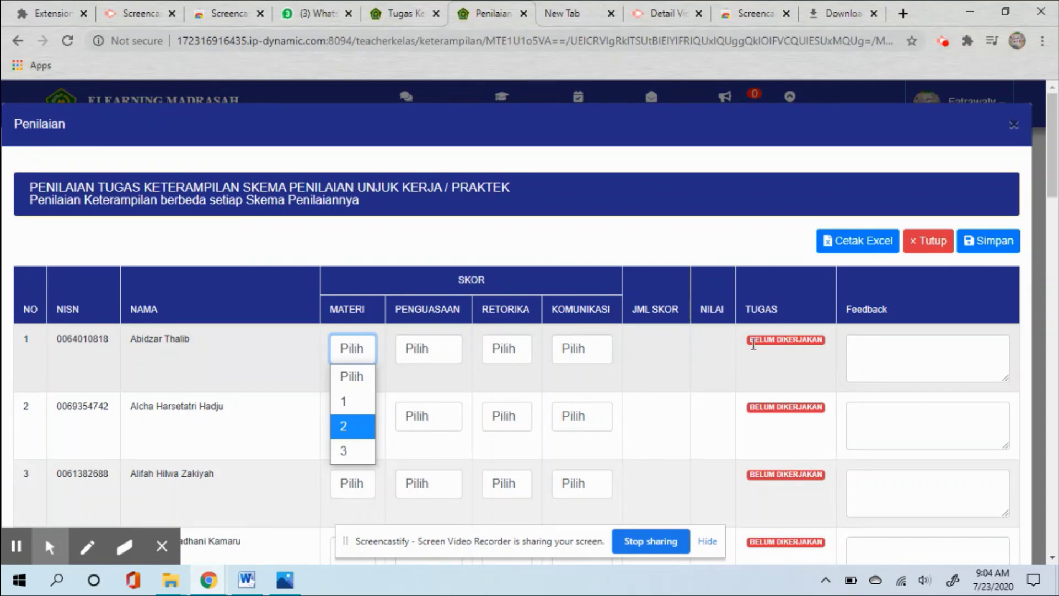
Draft the feedback "REMEDIAL. HUBUNGI USTADZAH." for the first student and close the grading sheet without saving
left_click(882, 347)
left_click(883, 348)
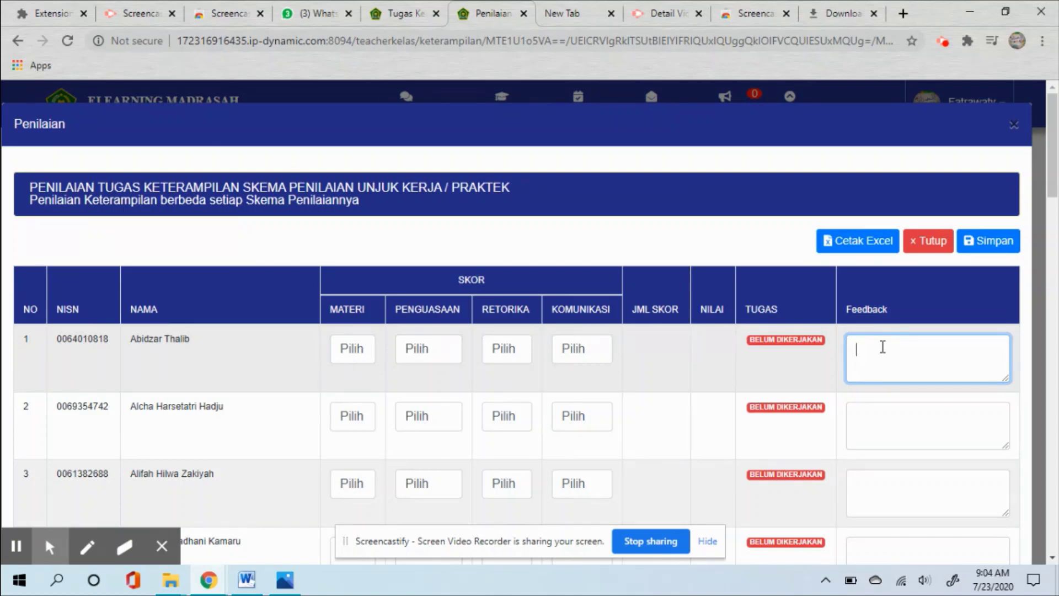
type("REMEDIAL. HUBUN")
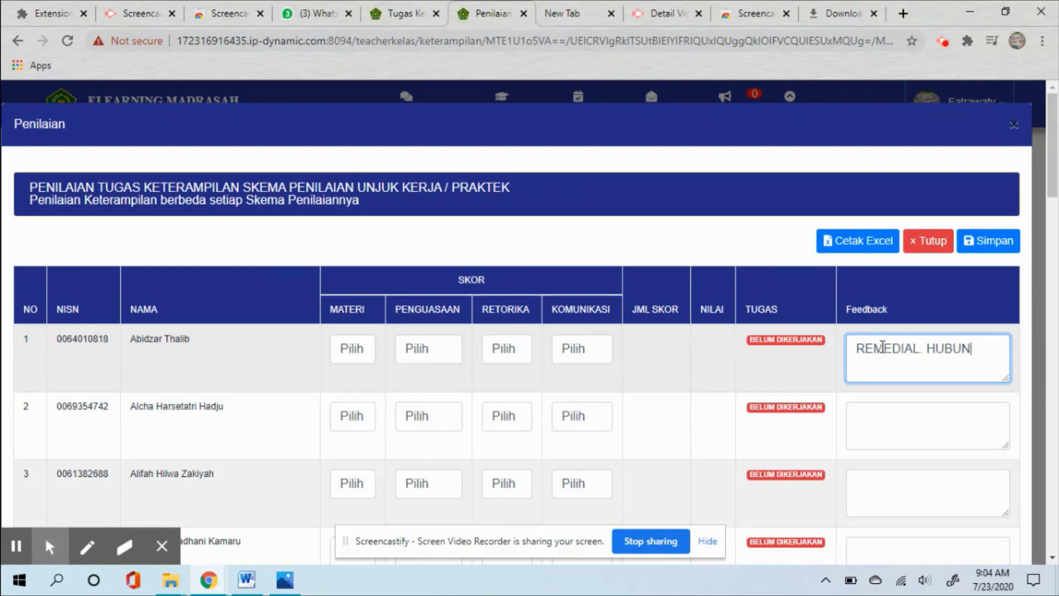
type("GI USTADZAH")
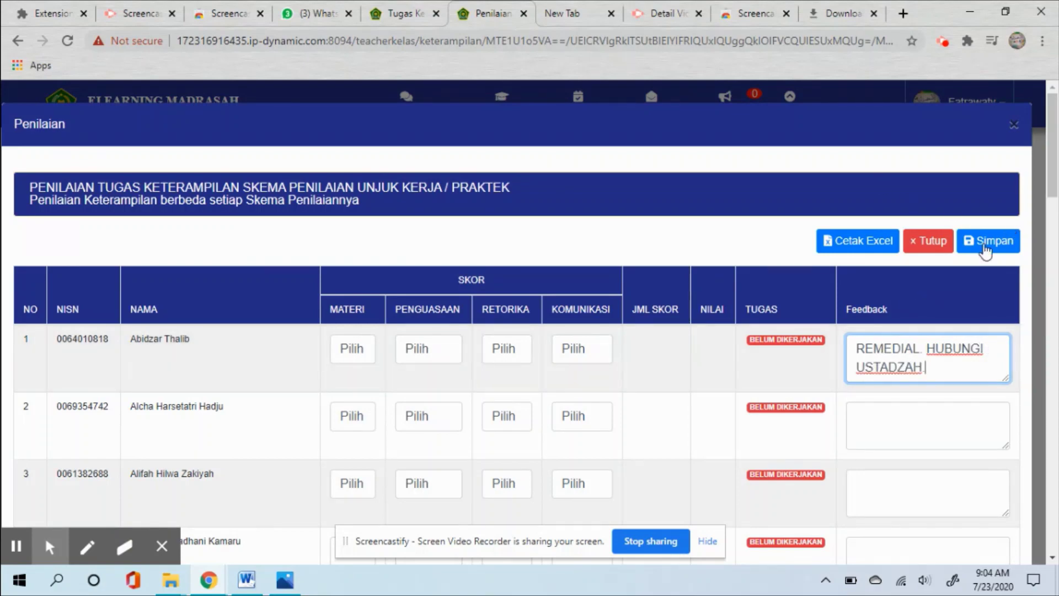
scroll(982, 375, "down", 4)
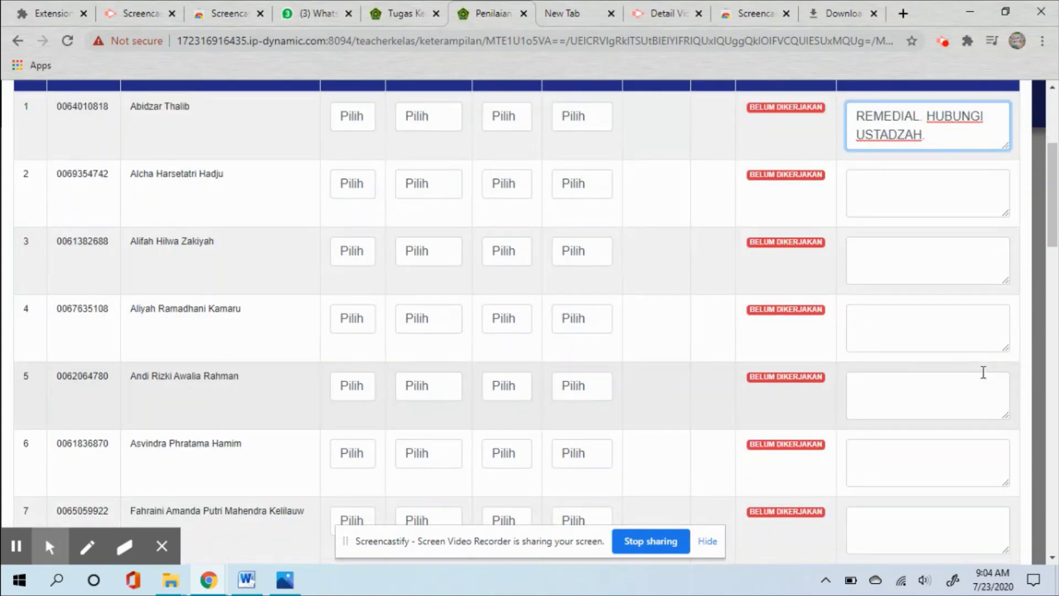
scroll(686, 329, "up", 4)
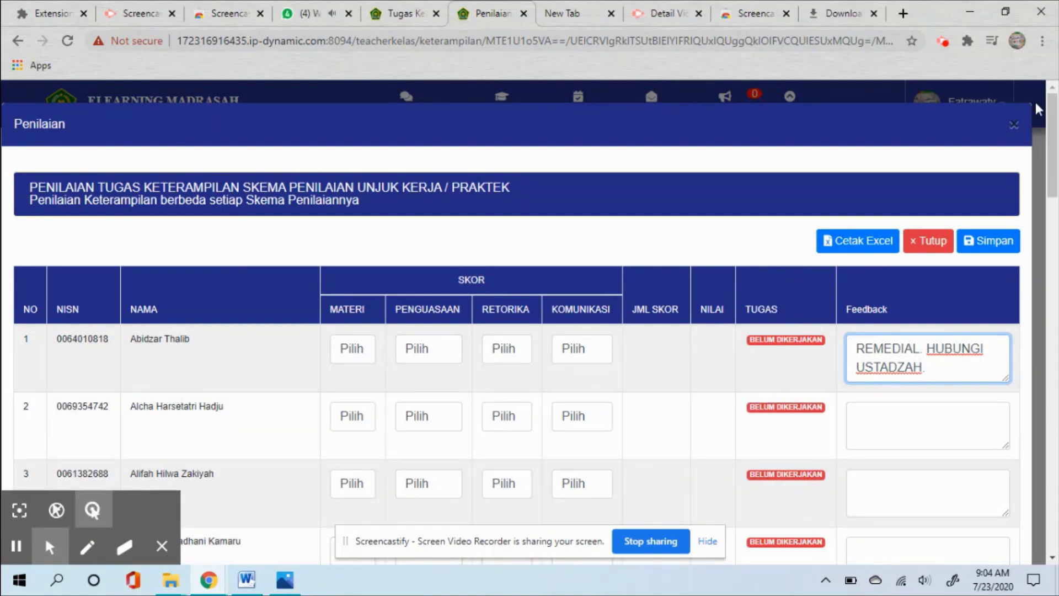
left_click(1017, 126)
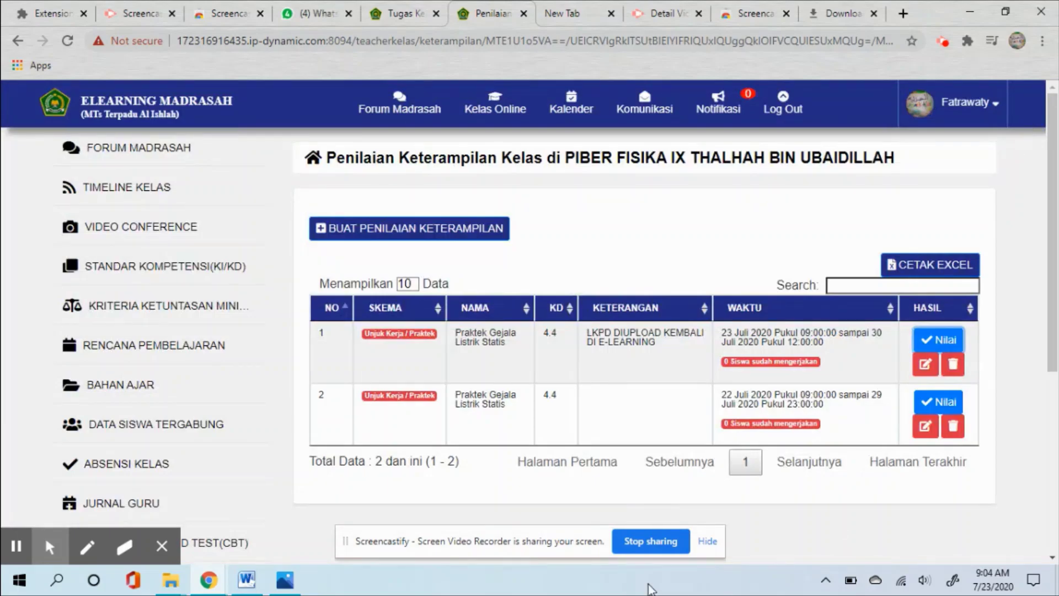